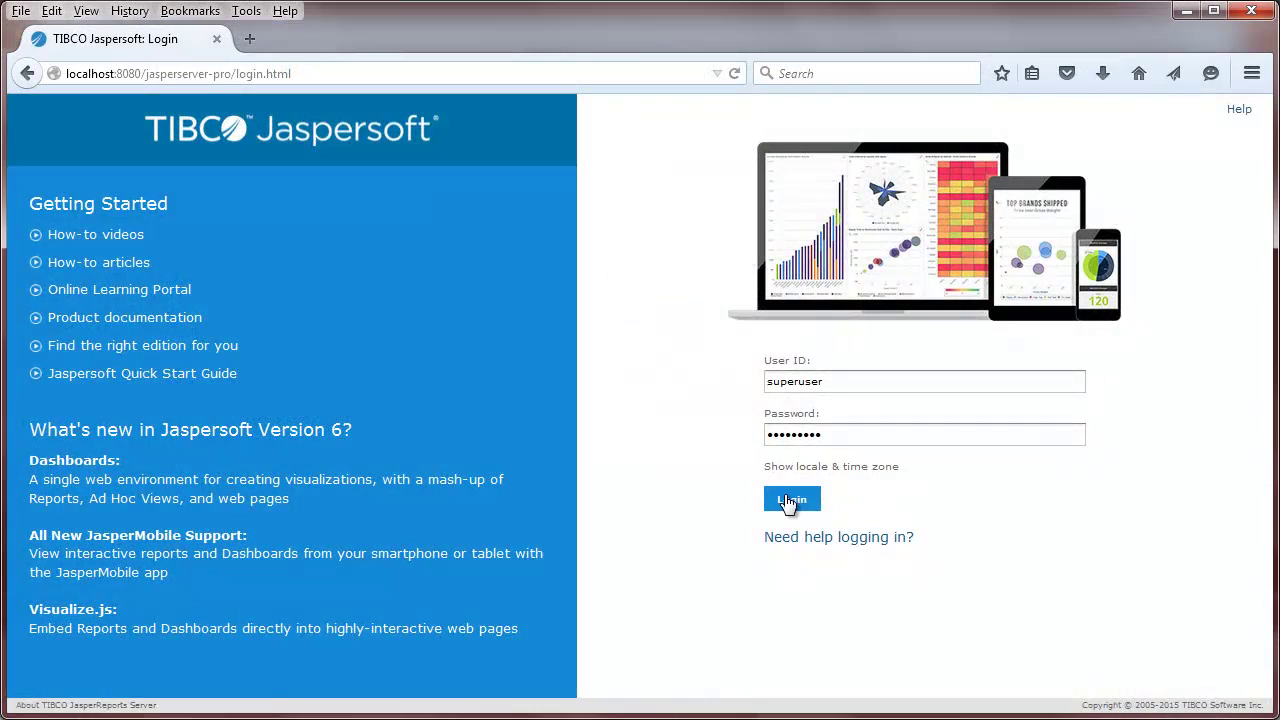
- Log in and open the non-legacy 2. Performance Summary Dashboard from the repository's dashboard list in the designer
click(582, 493)
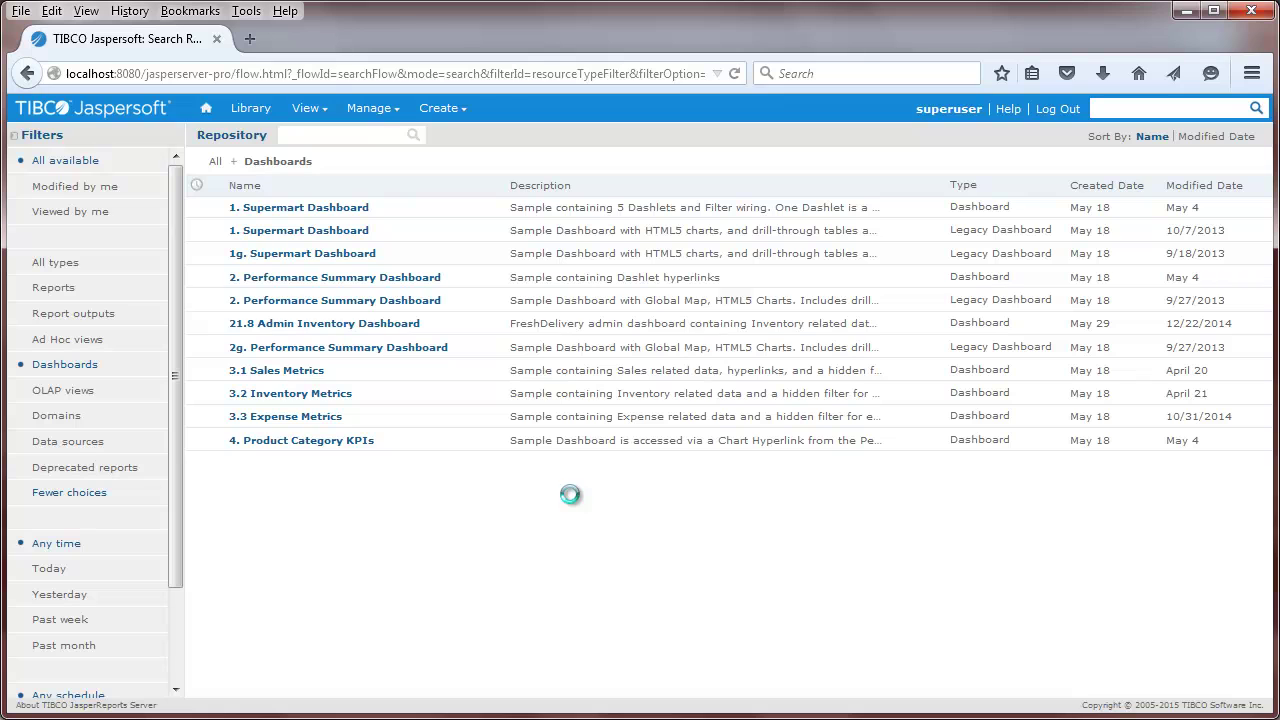
right_click(362, 280)
click(392, 334)
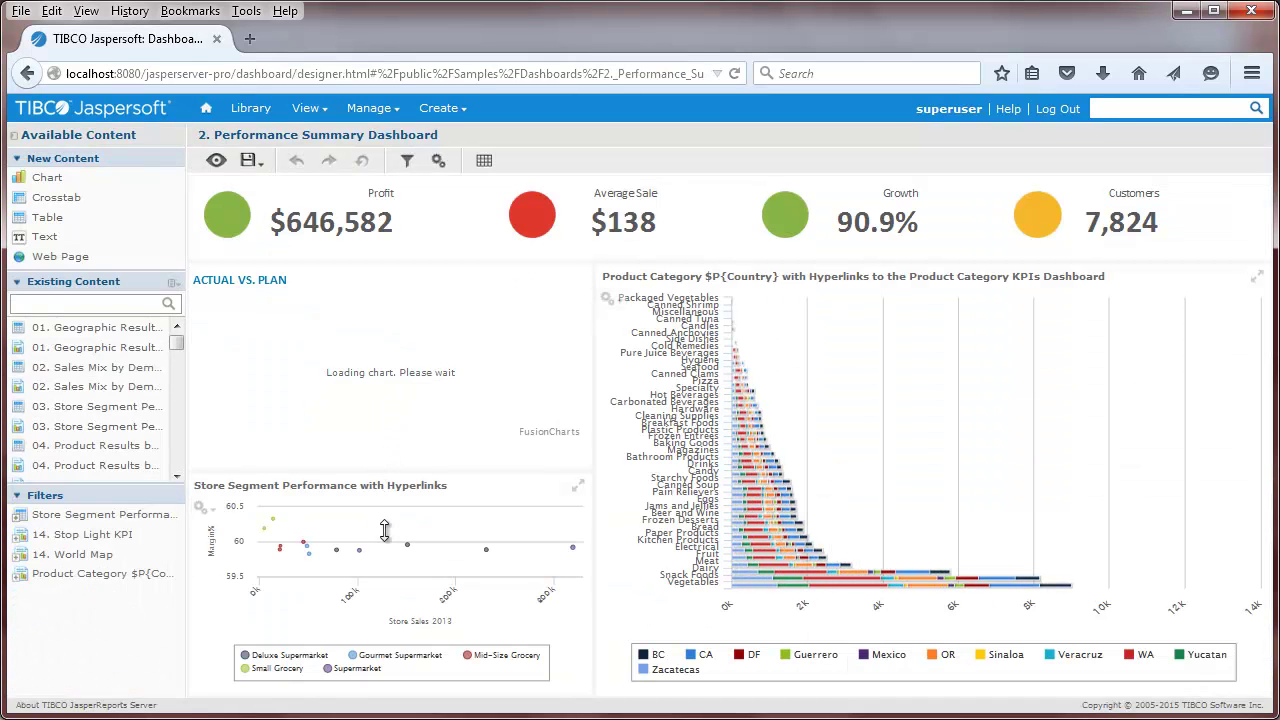
- Review the hyperlink action choices and available parameters of the Store Segment Performance dashlet, leaving its properties without changes
double_click(384, 532)
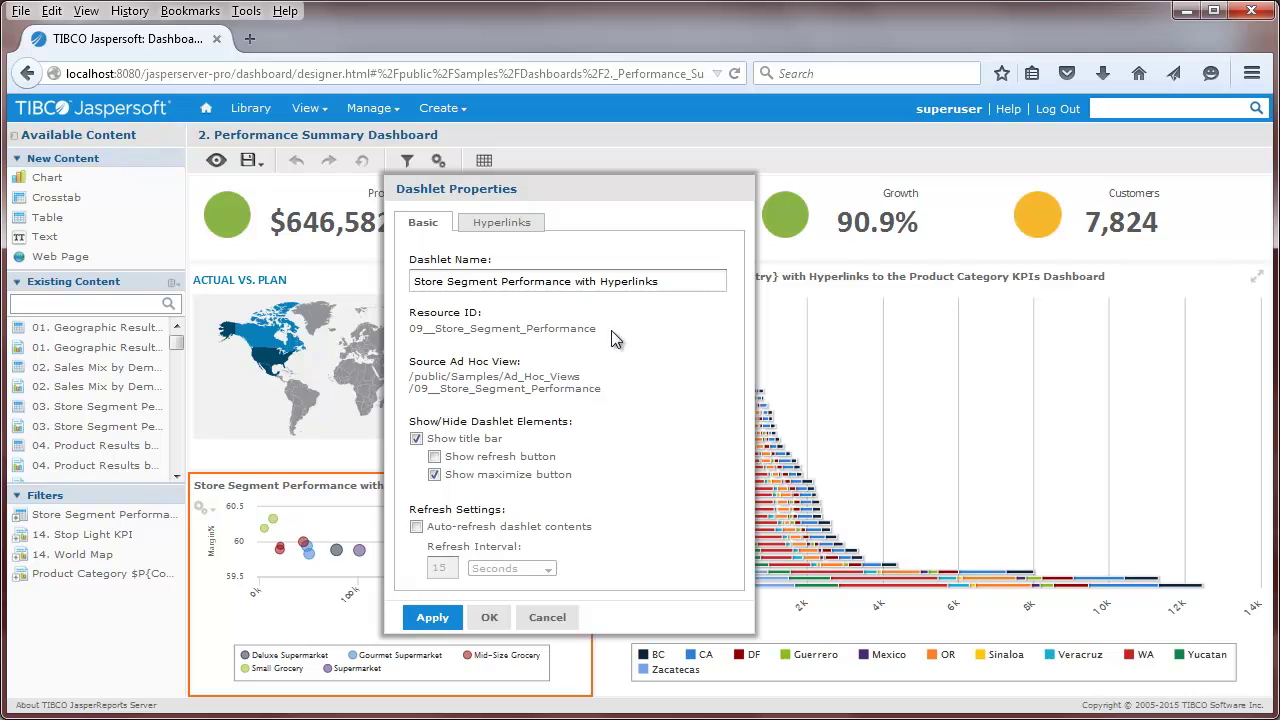
click(524, 230)
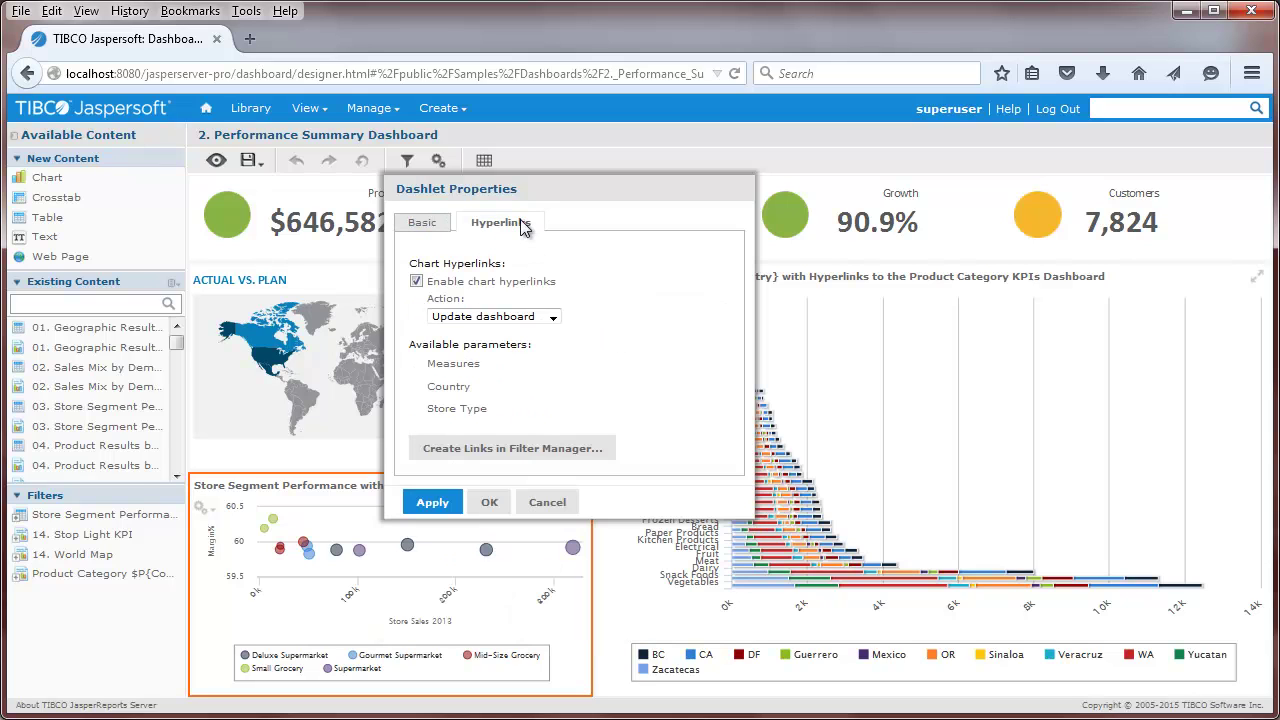
click(552, 317)
click(546, 332)
drag(429, 366, 502, 410)
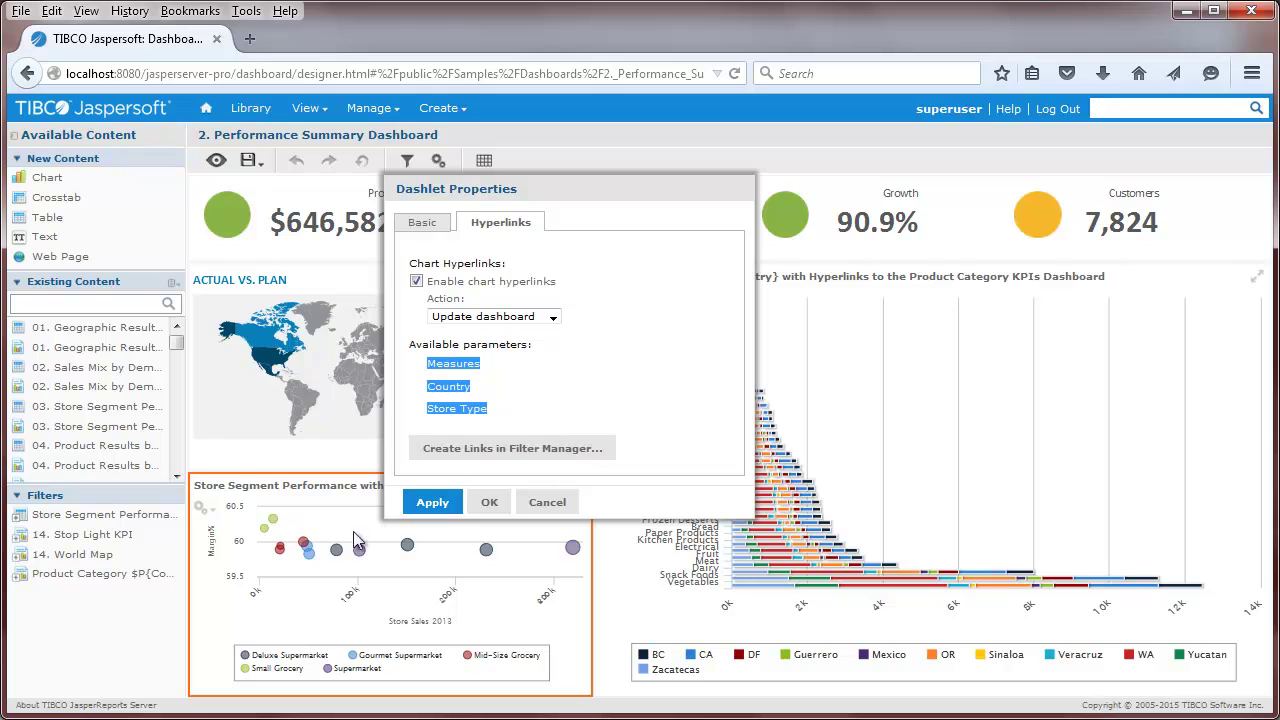
click(545, 505)
- Examine the $P{Country} parameter in the Product Category dashlet's name and its chart hyperlink settings, and close its properties
click(760, 390)
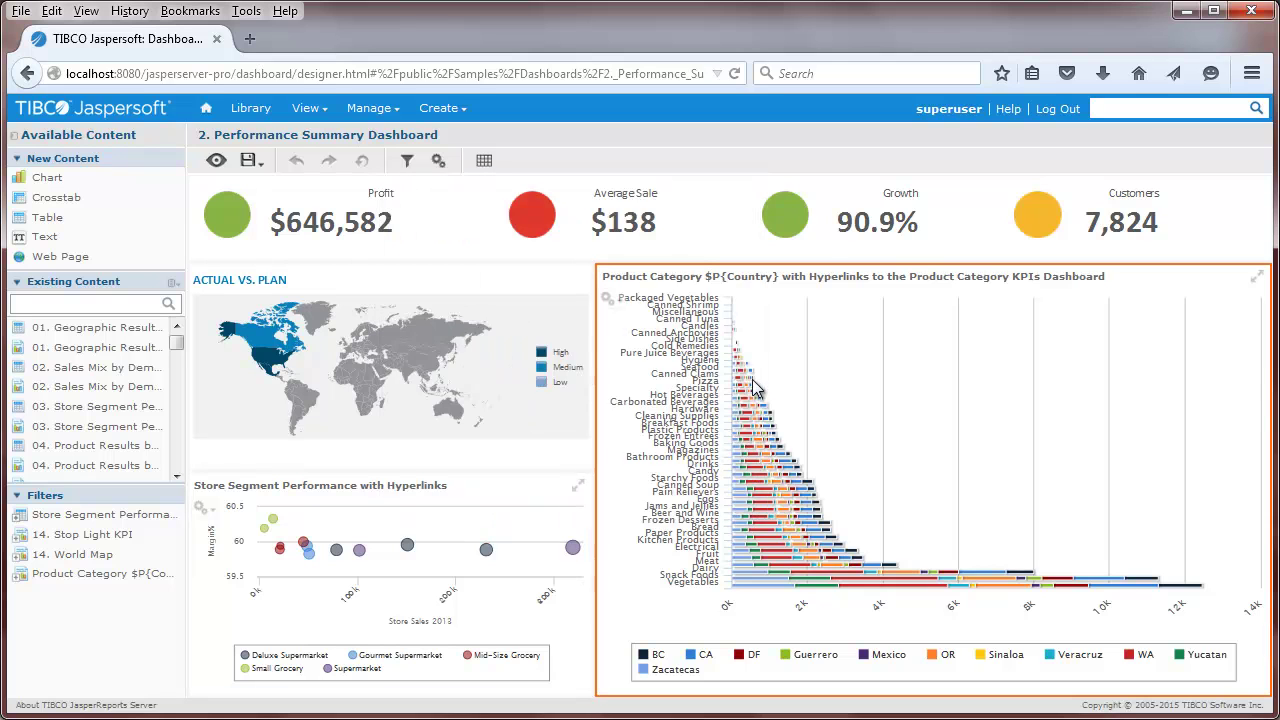
double_click(815, 289)
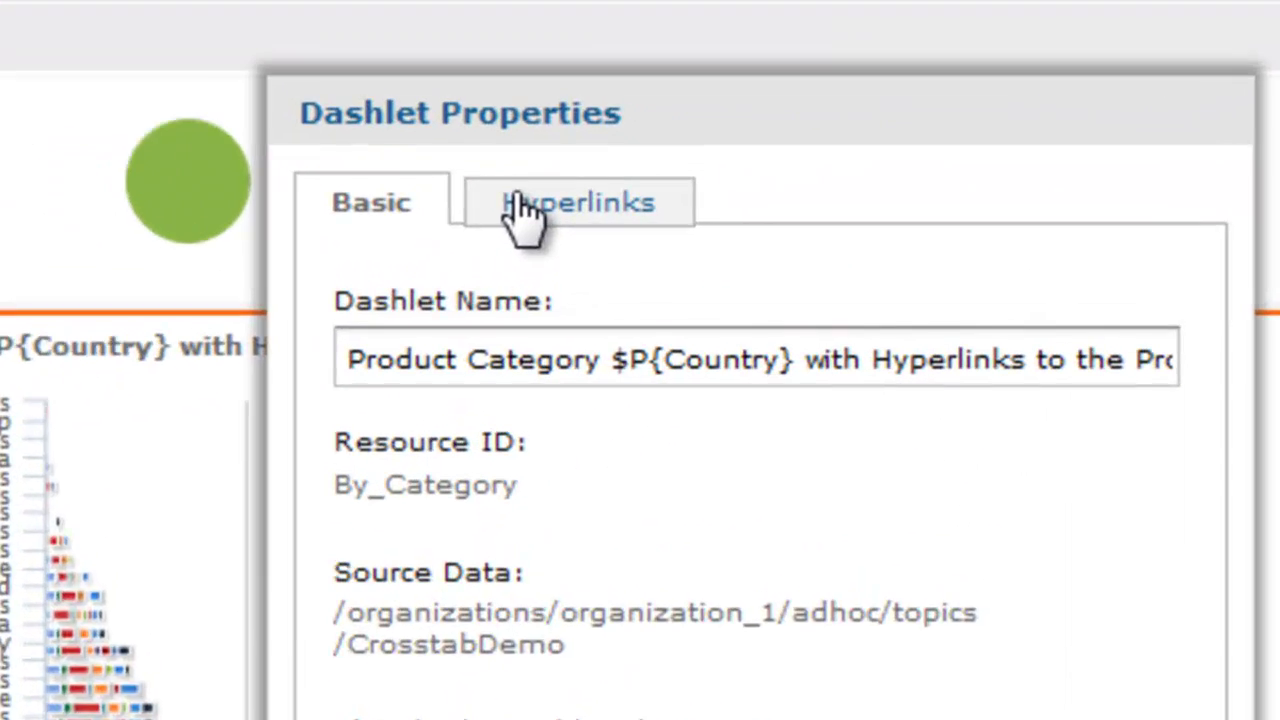
drag(616, 364, 727, 364)
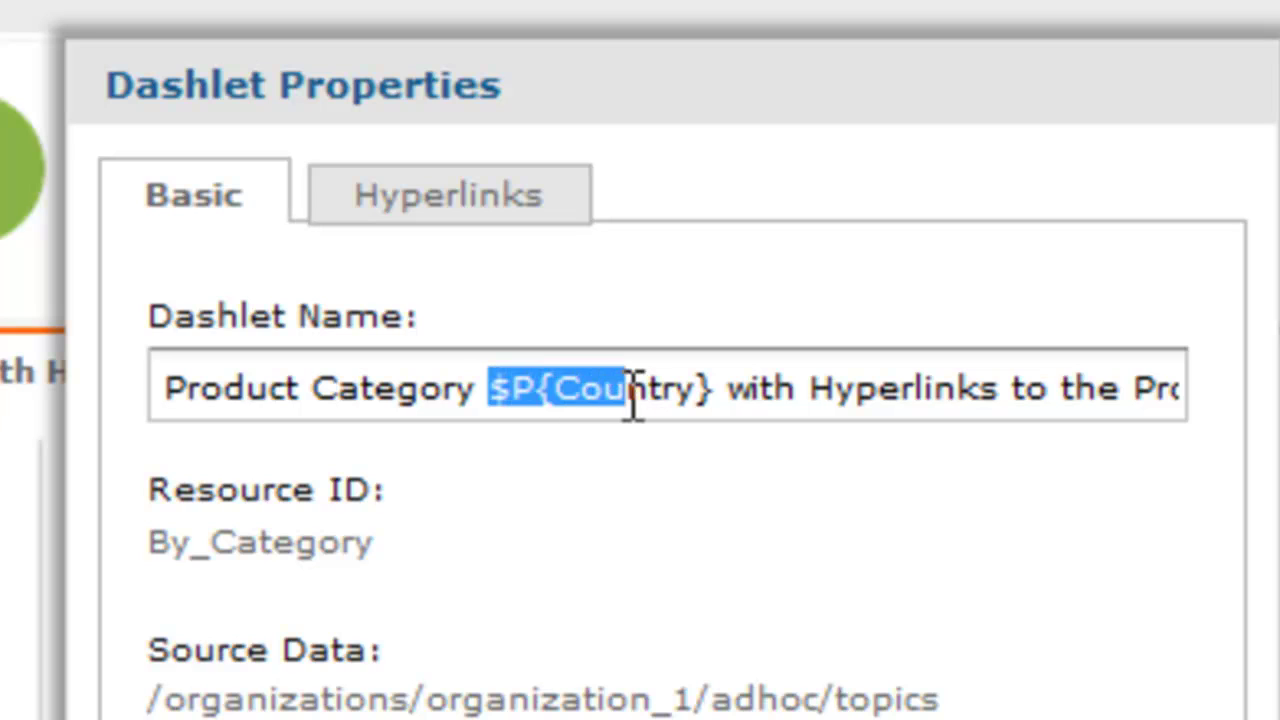
drag(634, 400, 709, 400)
click(448, 195)
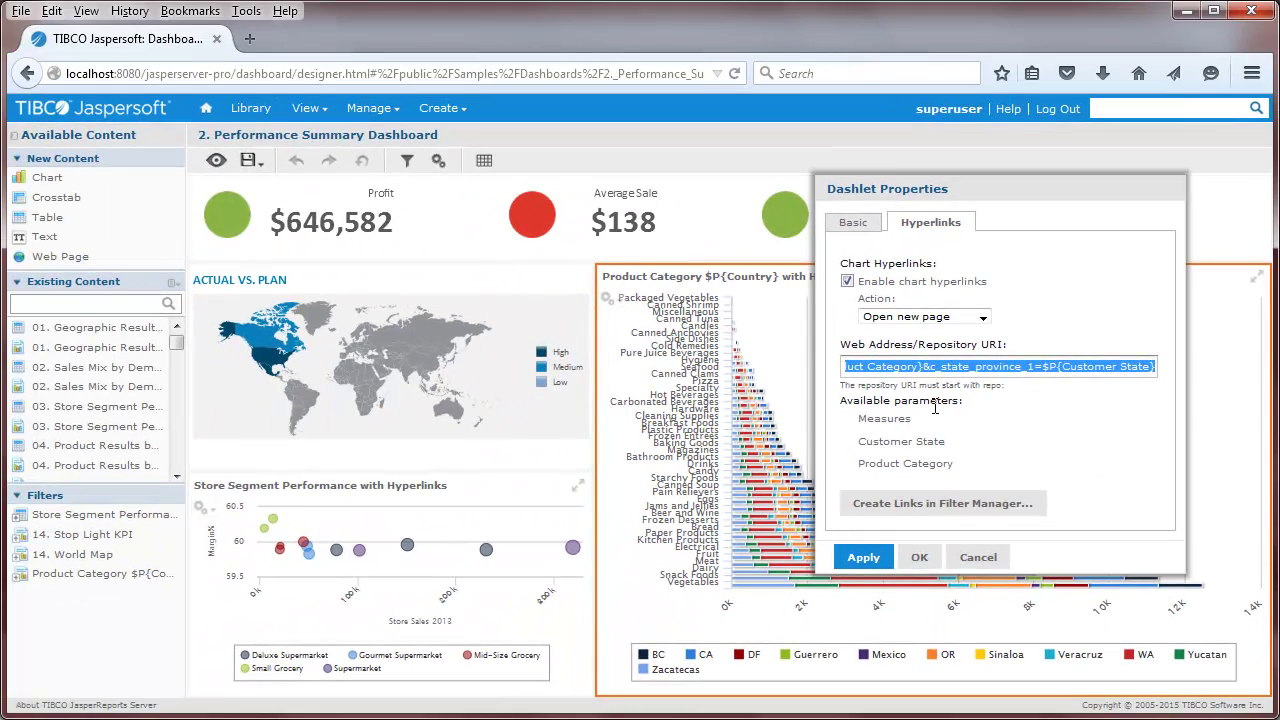
click(922, 558)
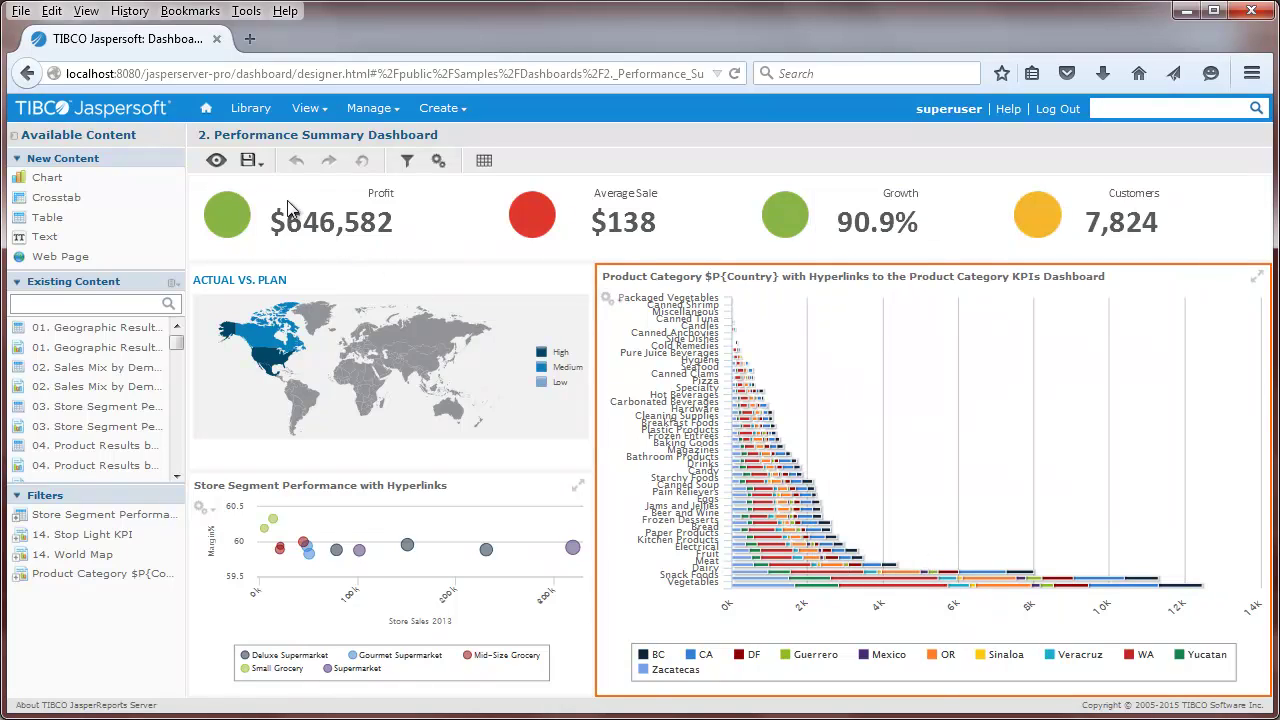
- Preview the dashboard and follow the hyperlink of a Deluxe Supermarket bubble in the Store Segment Performance chart
click(218, 165)
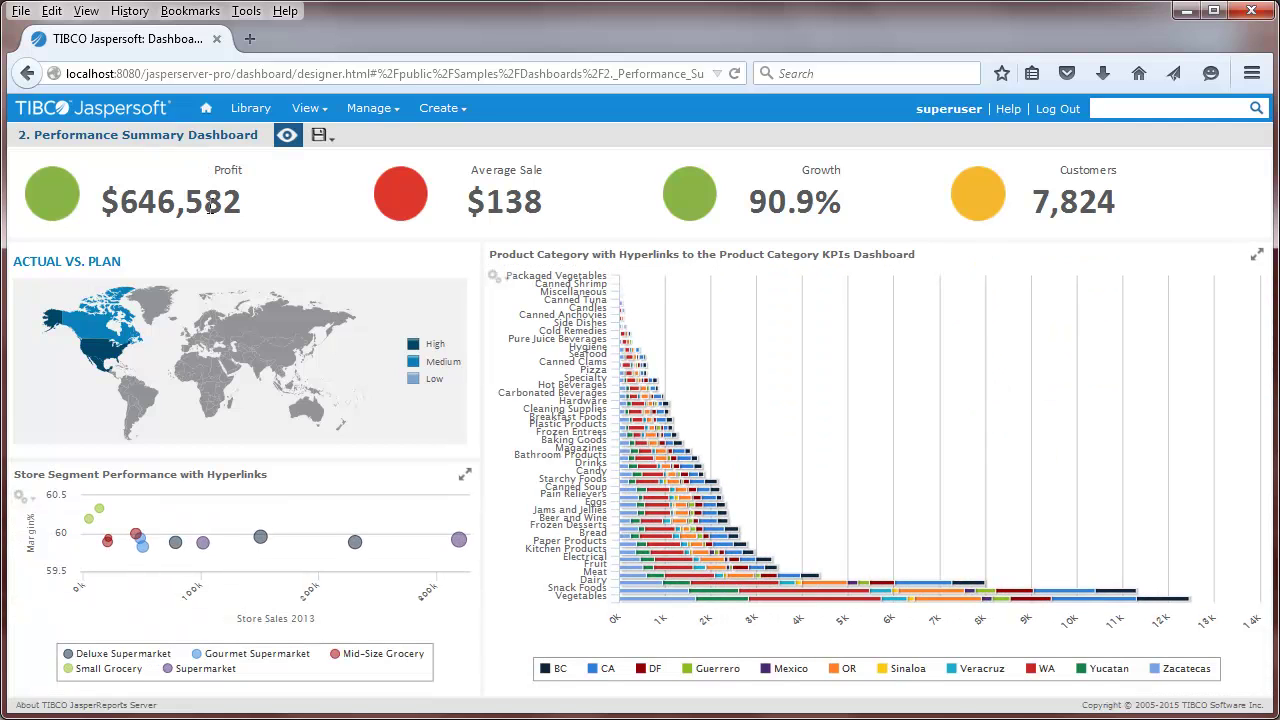
mouse_move(260, 540)
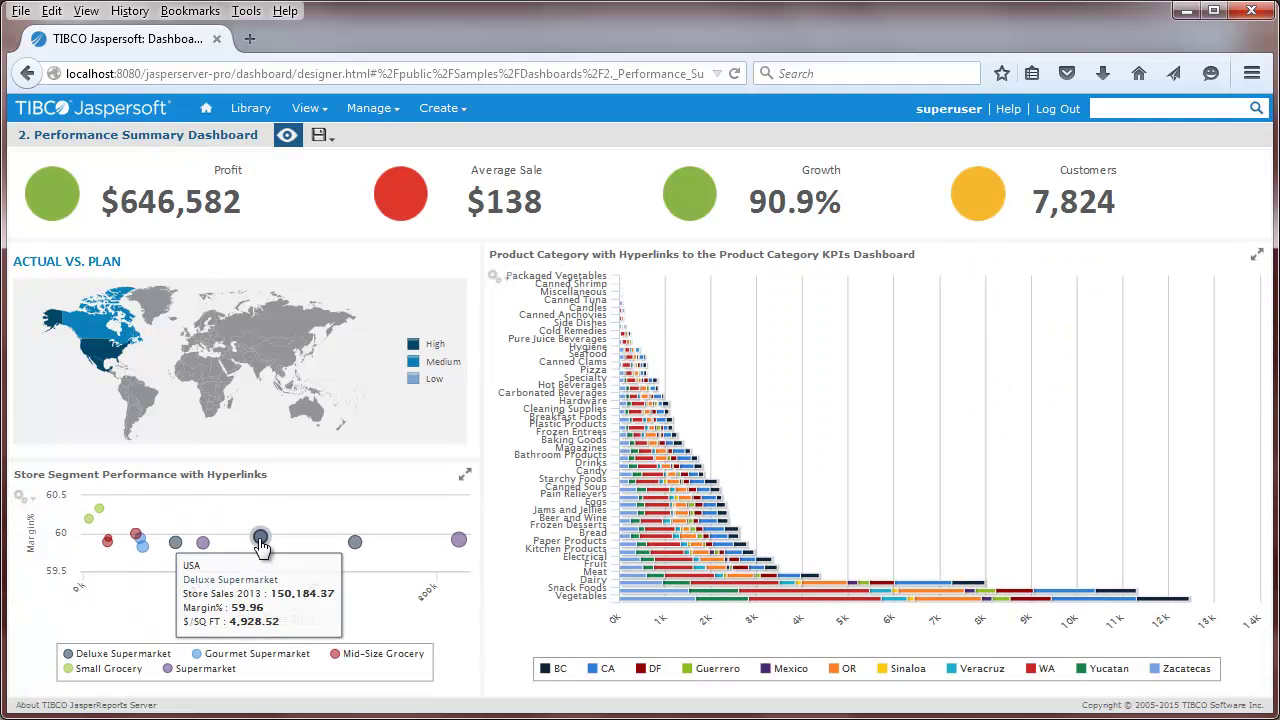
click(356, 543)
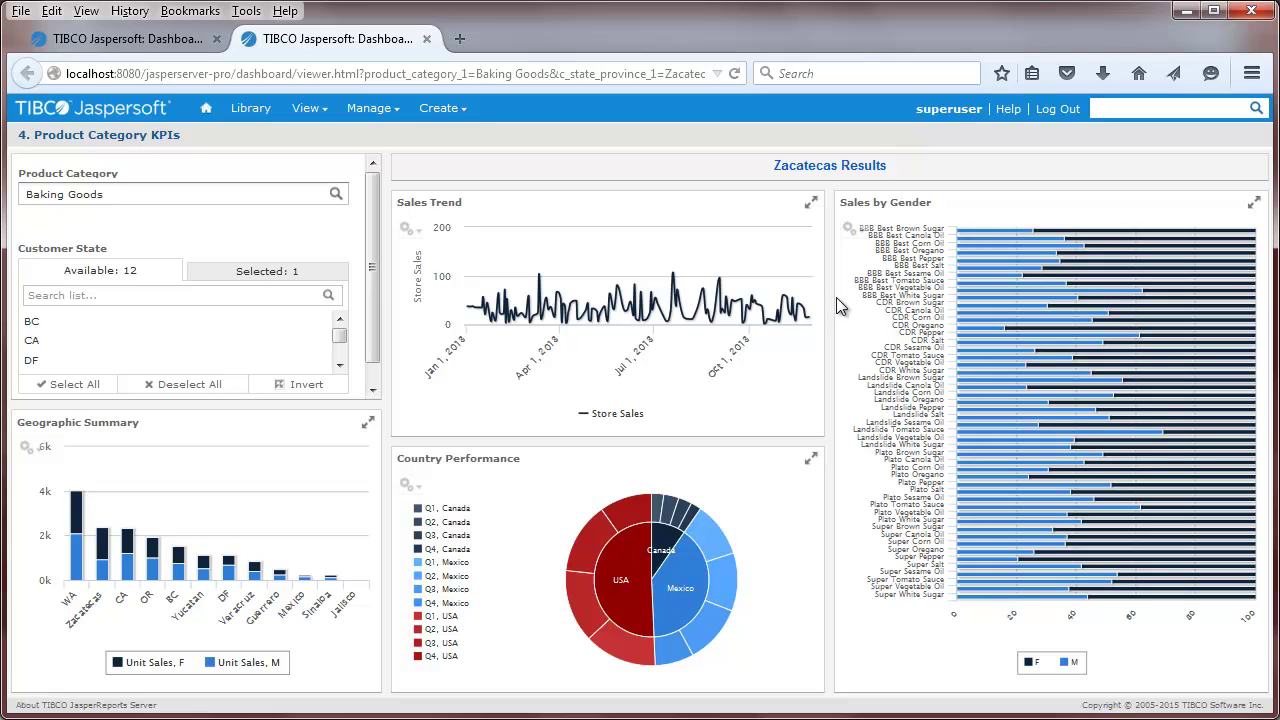
- Inspect the linked Product Category KPIs dashboard and the Zacatecas Wikipedia article, and close both pages
mouse_move(545, 582)
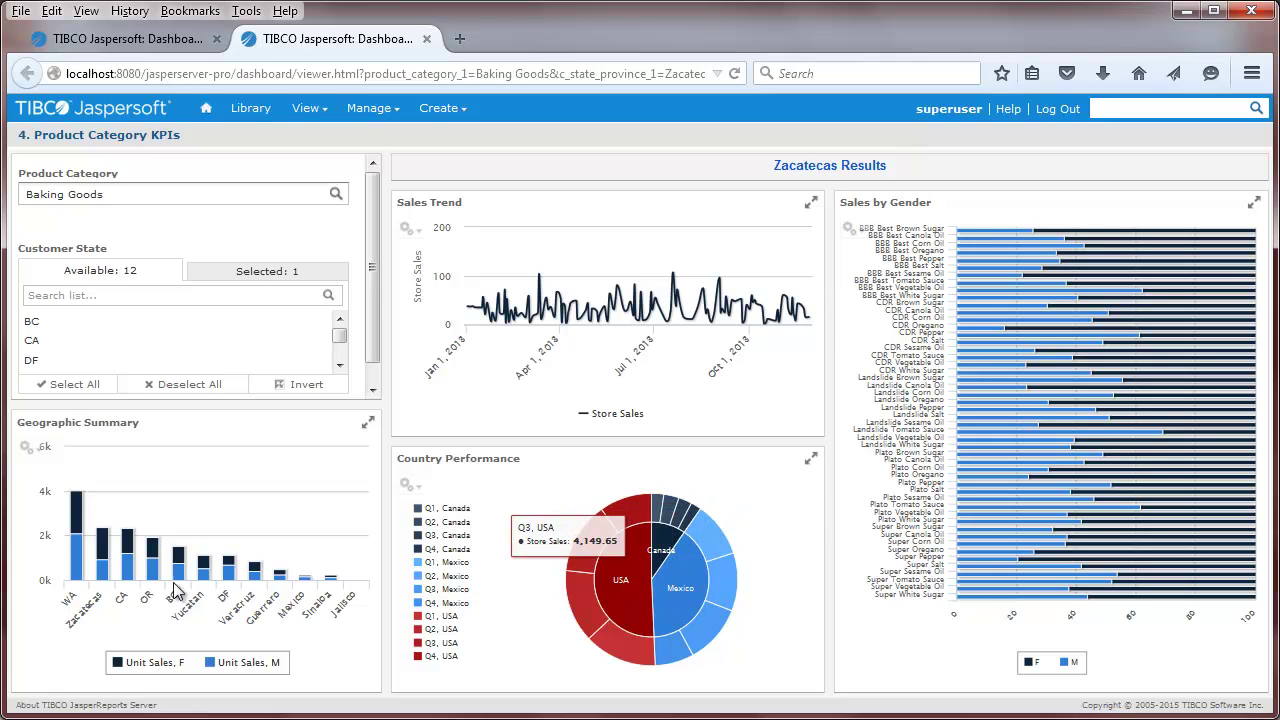
mouse_move(105, 580)
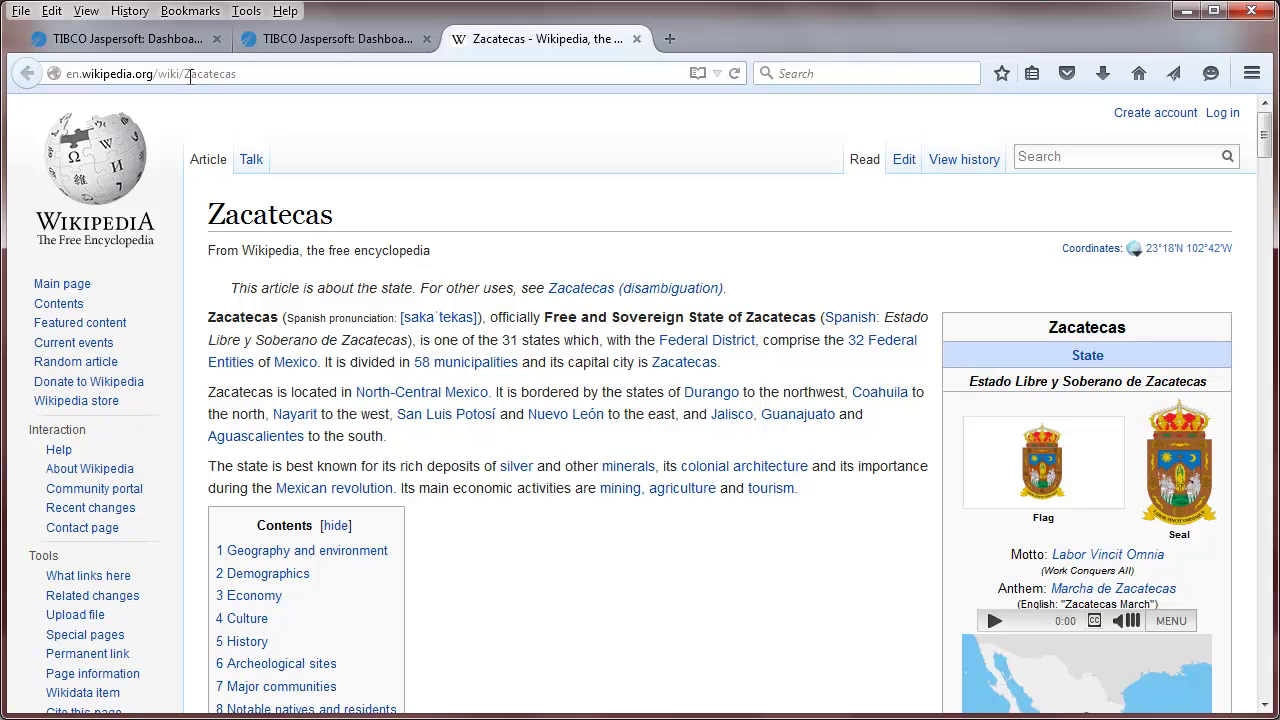
click(636, 38)
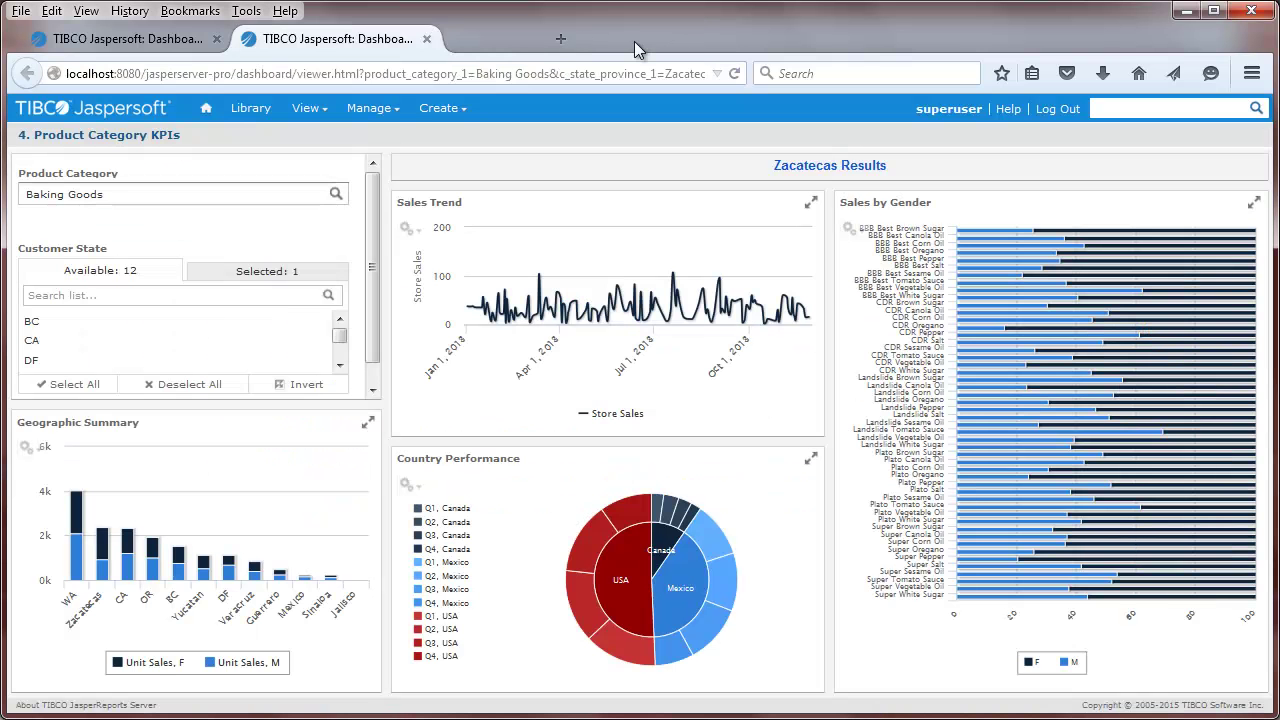
click(426, 38)
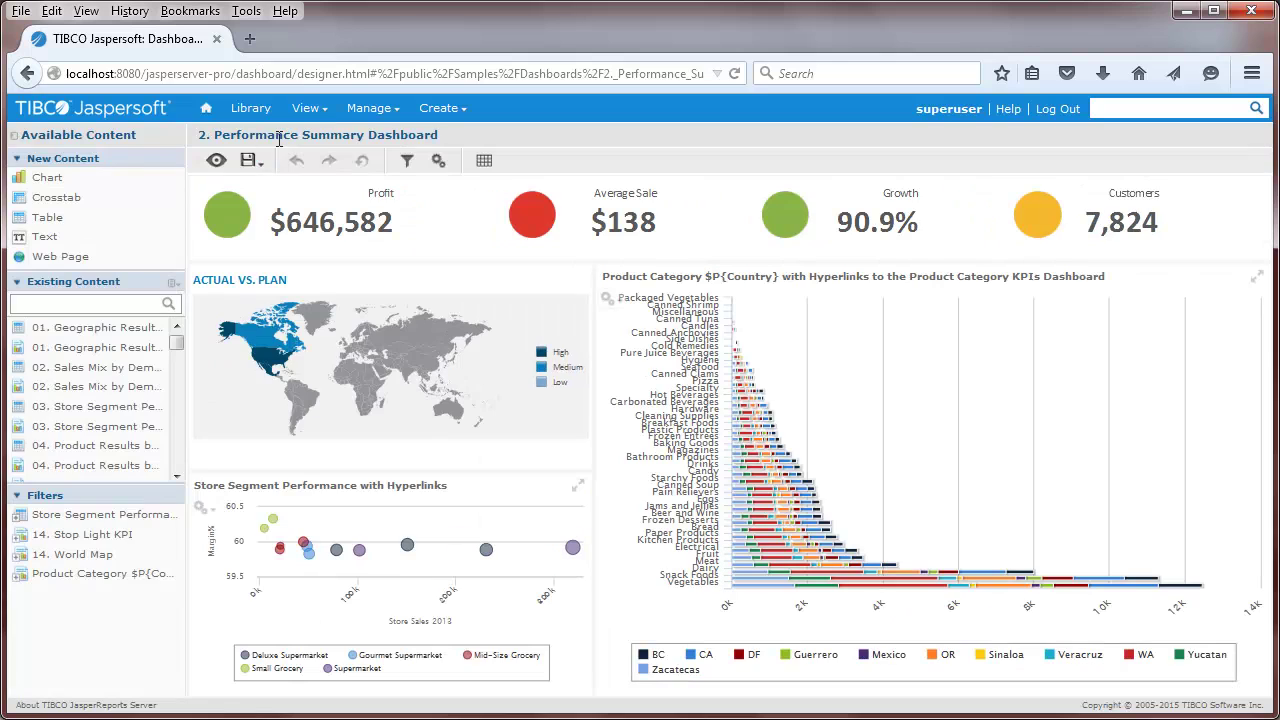
- Review how dashlet parameters are mapped to affected dashlets in the Filter Manager and return to the home page
click(406, 161)
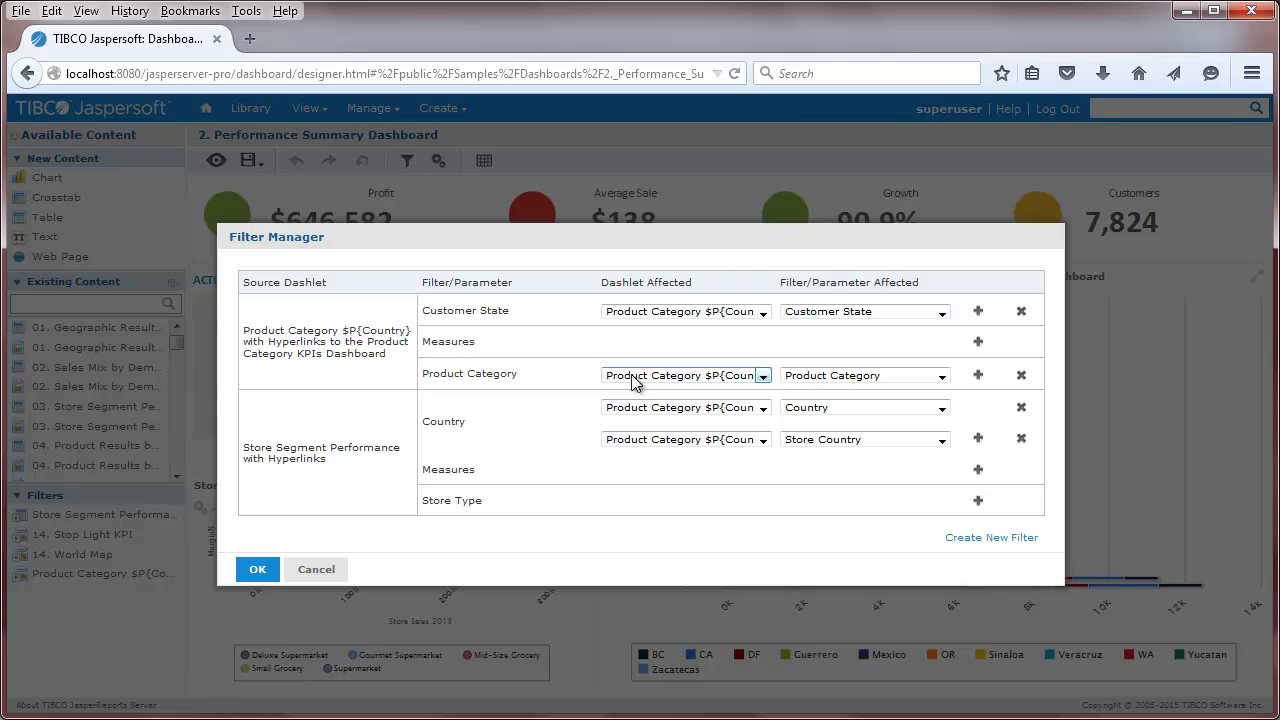
click(255, 569)
click(207, 108)
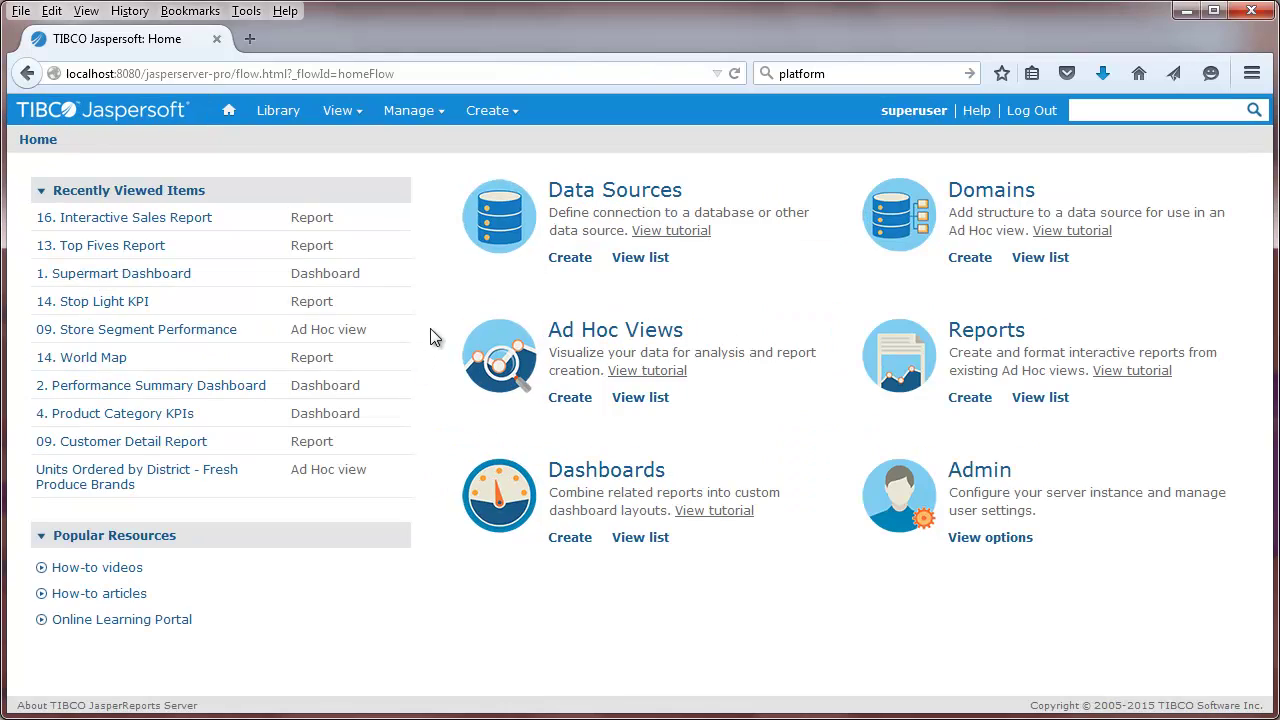
- Open the server attributes in the server settings and view the permission levels offered for the User attribute
mouse_move(410, 110)
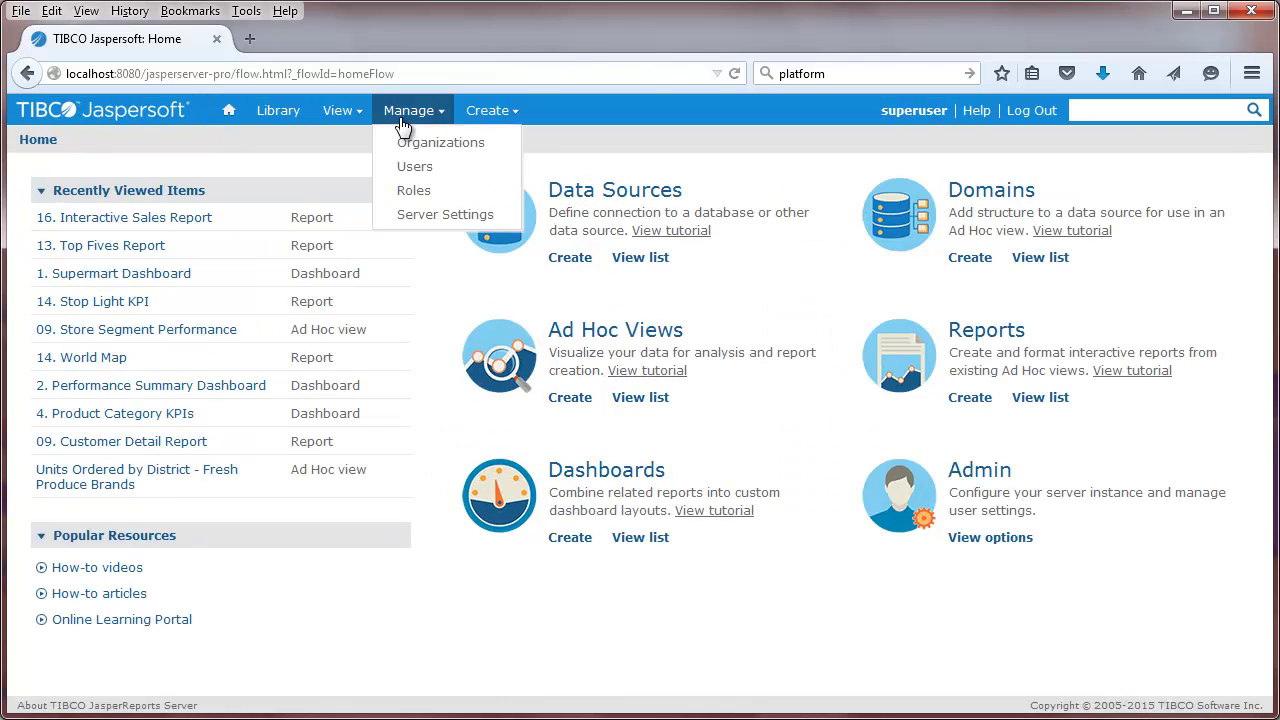
click(403, 210)
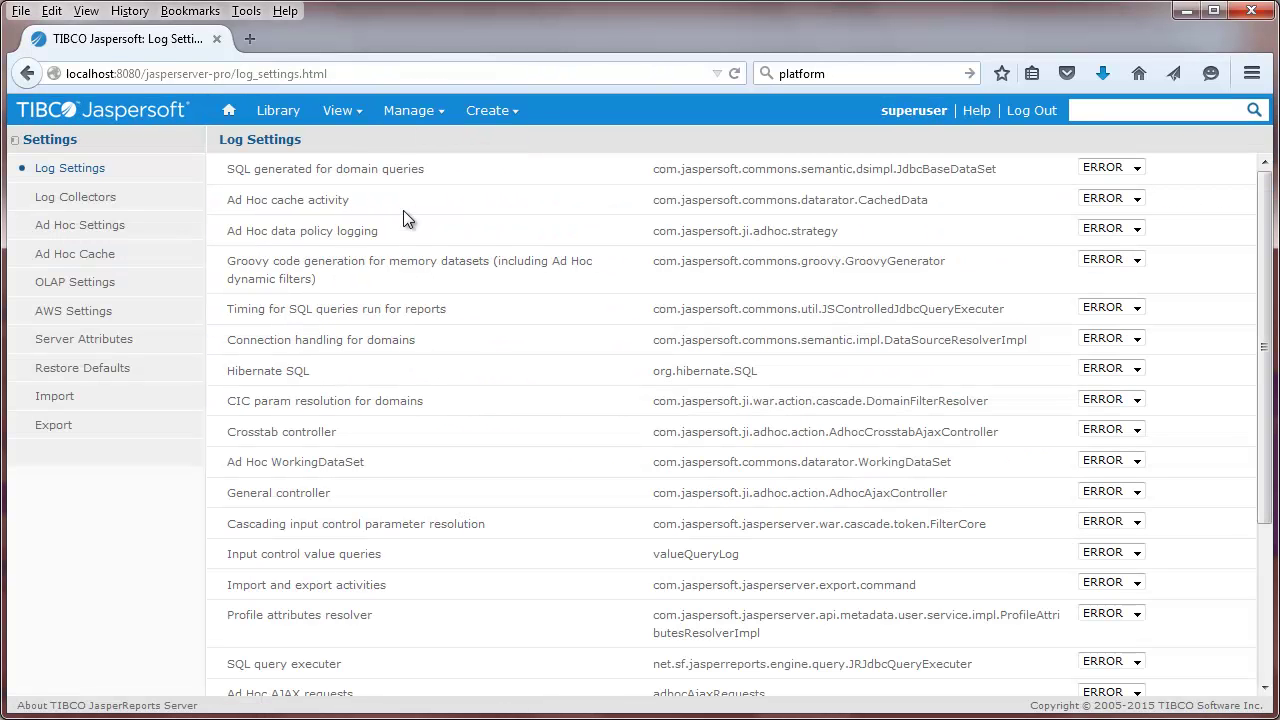
click(83, 342)
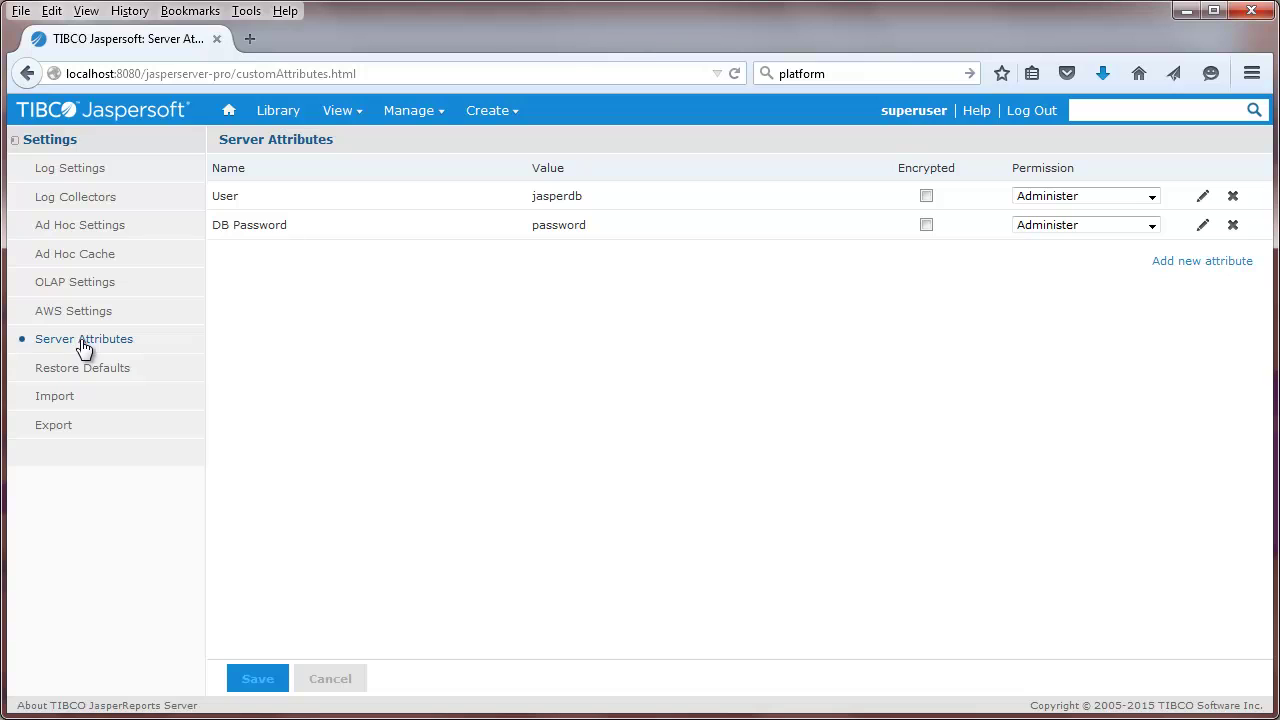
mouse_move(298, 208)
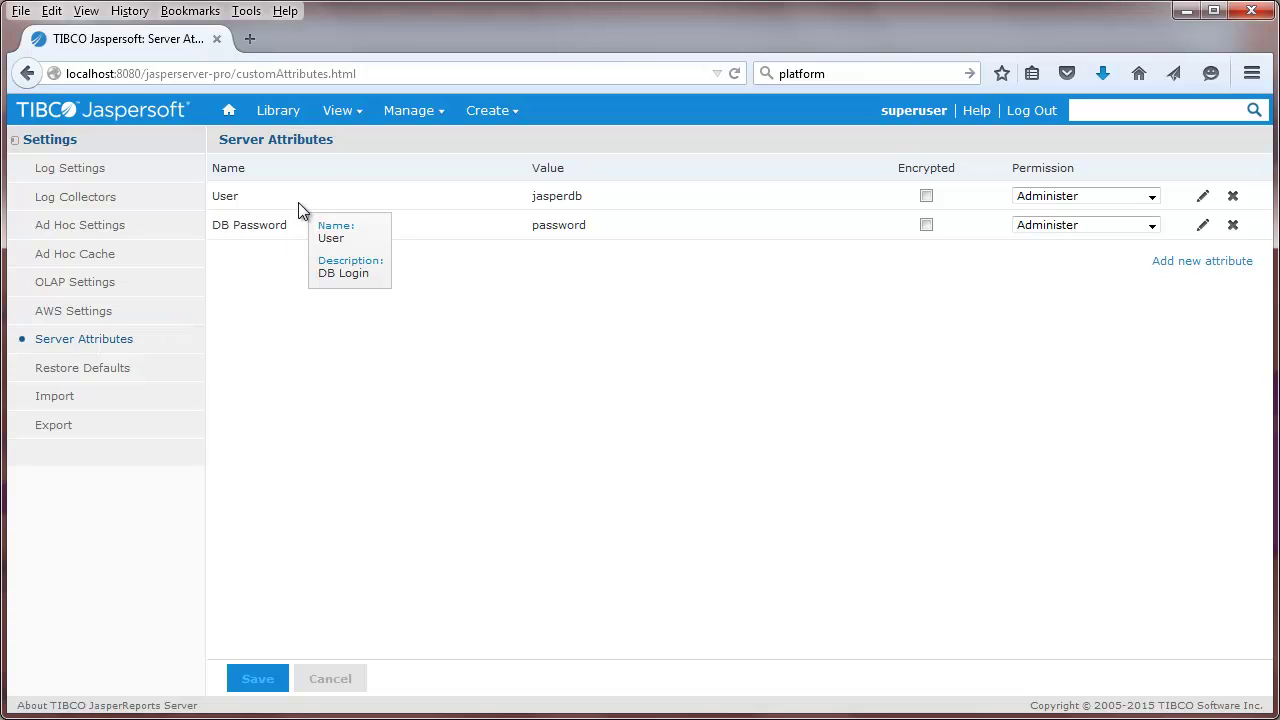
click(1151, 200)
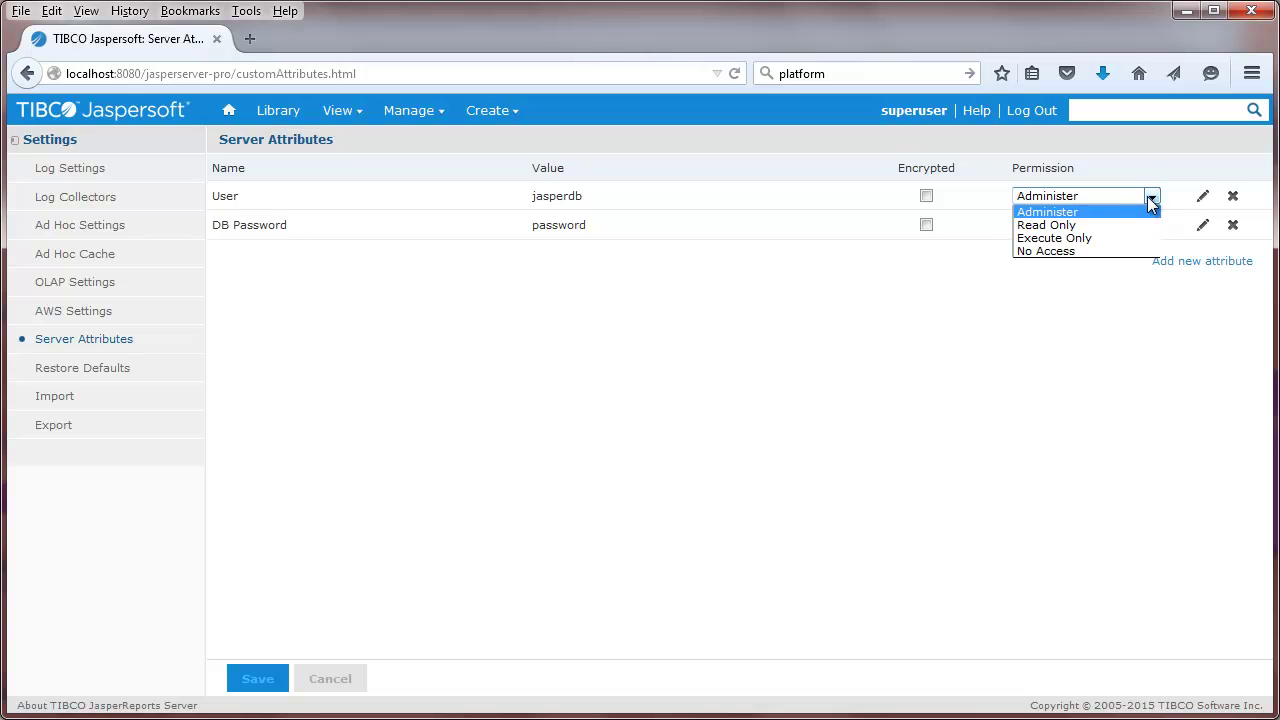
click(890, 200)
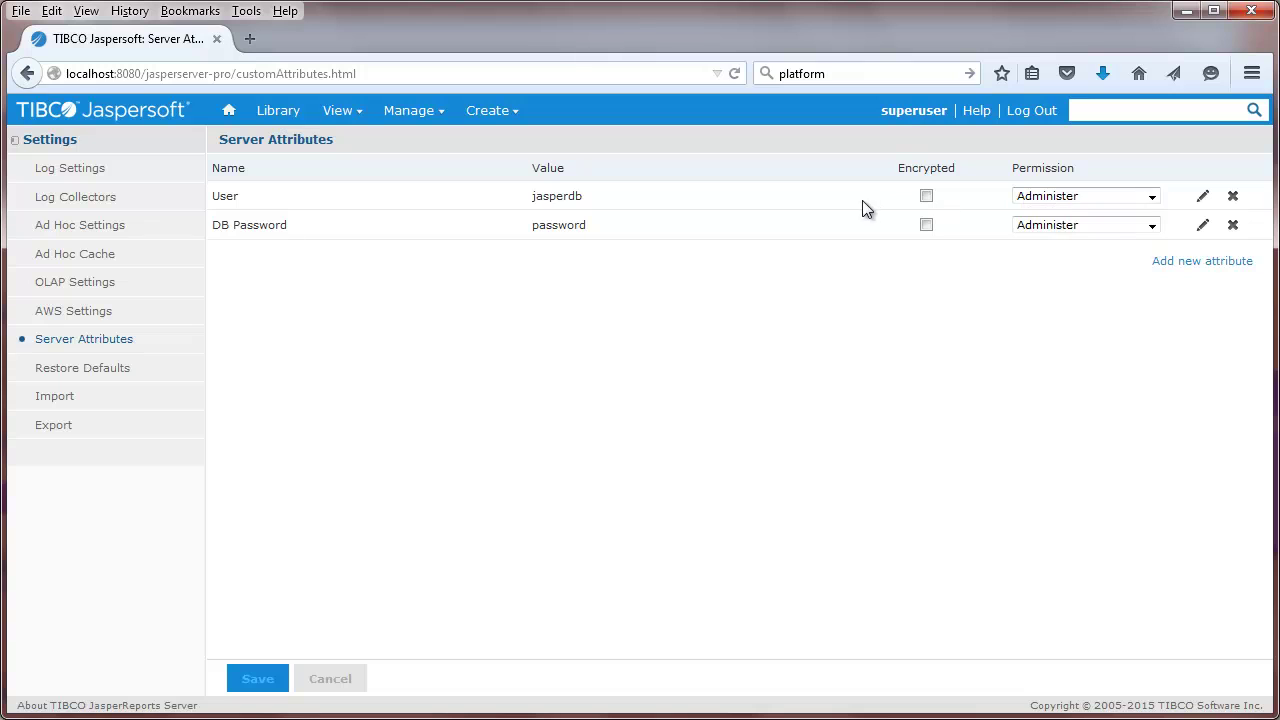
- Open the attributes of Organization under root for editing, and toggle encryption of the inherited User attribute on and off
mouse_move(415, 110)
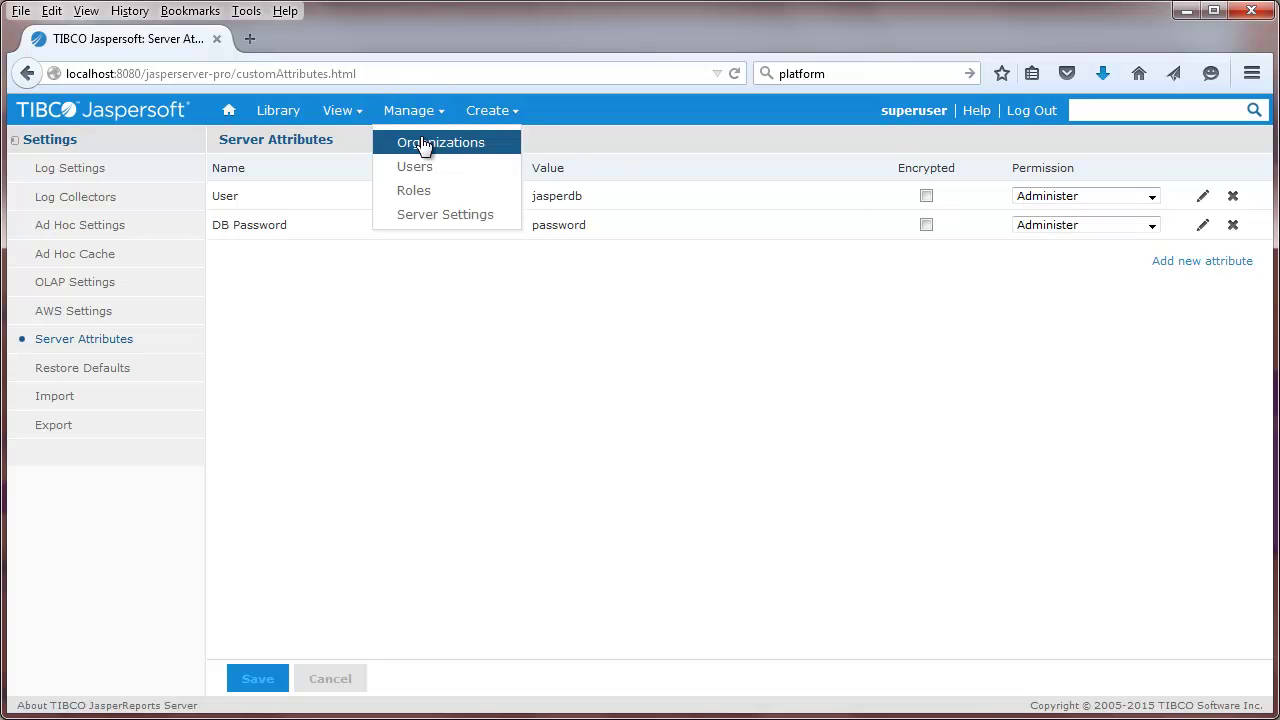
click(422, 140)
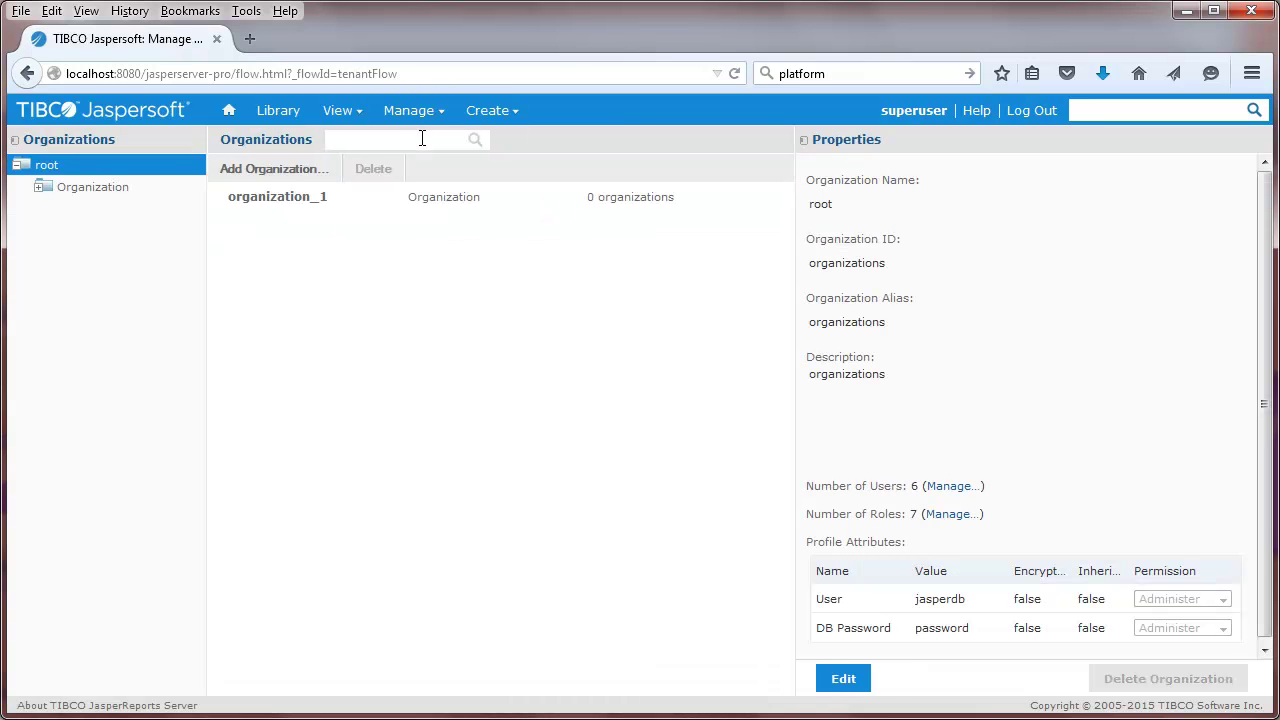
click(124, 188)
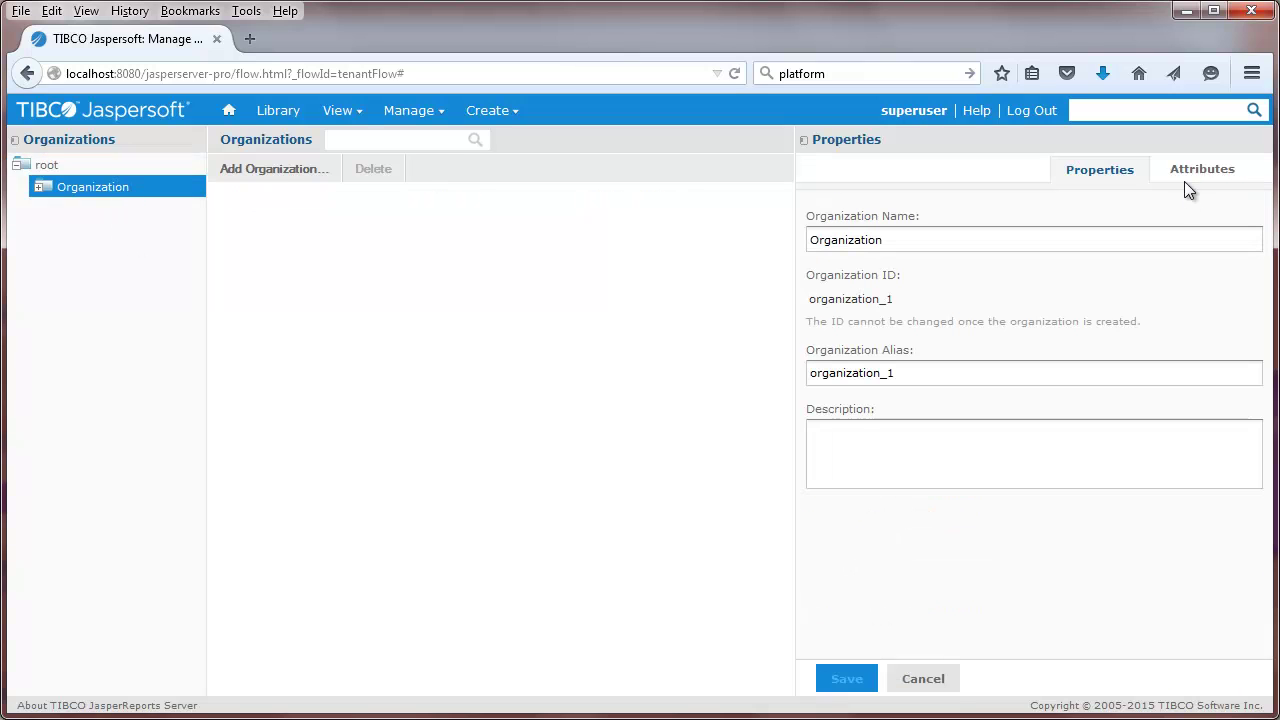
click(1190, 178)
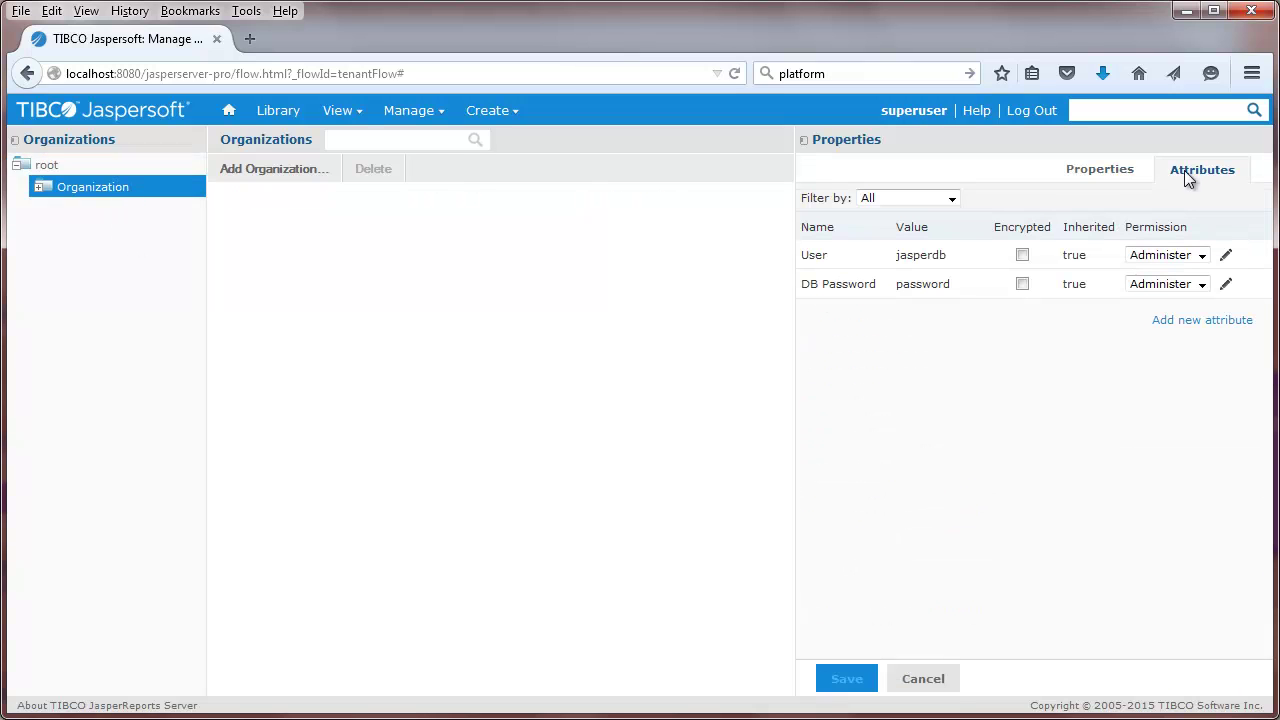
click(1022, 256)
click(1022, 256)
- Add an attribute named Org with value TCorp and description "Tenant attribute" to the organization, and save the organization
click(1200, 320)
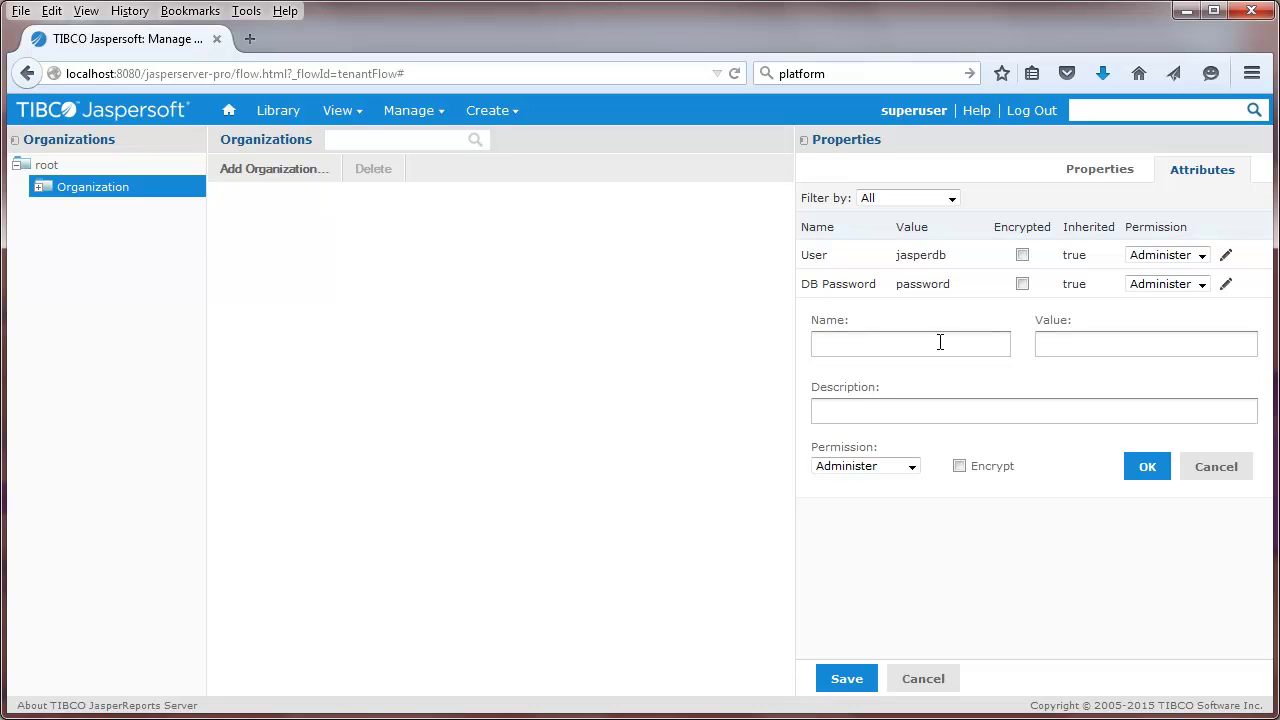
text(Org)
click(1070, 345)
text(TCorp)
click(955, 412)
text(Tenant attribute)
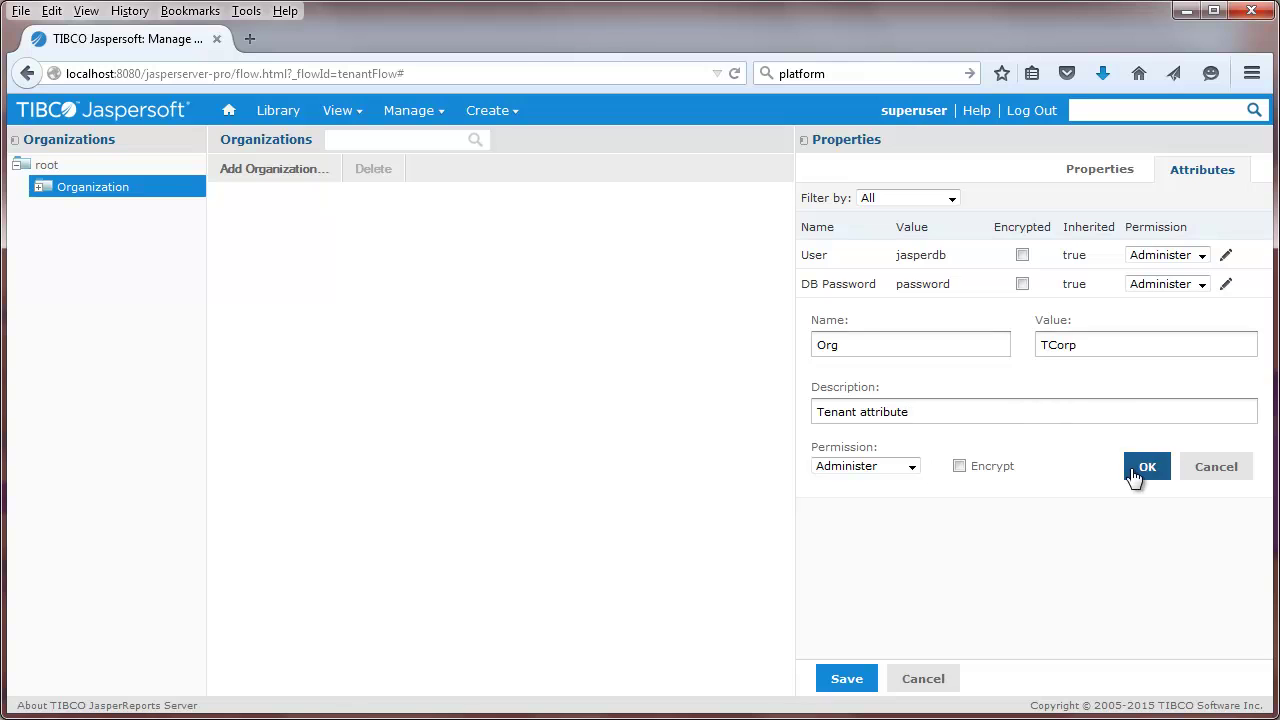
click(1140, 468)
click(840, 684)
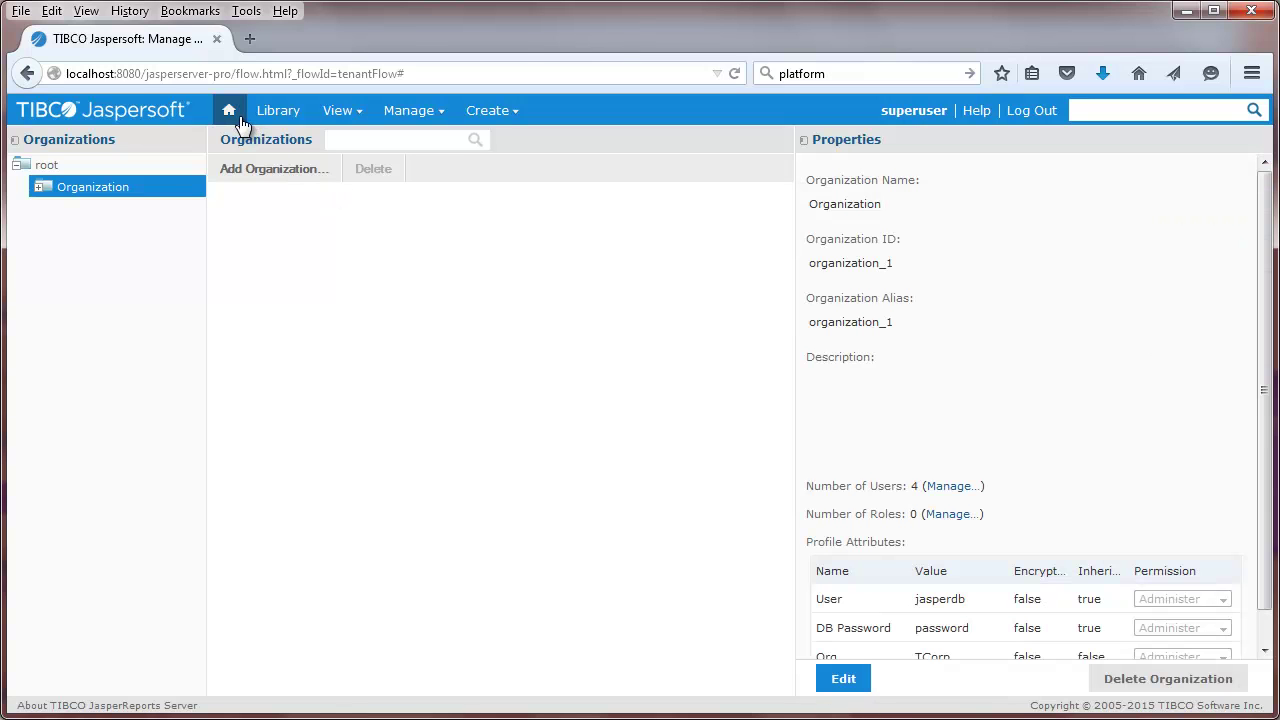
- Open the Foodmart Data Source for editing and examine the attribute reference used as its database user name
click(232, 113)
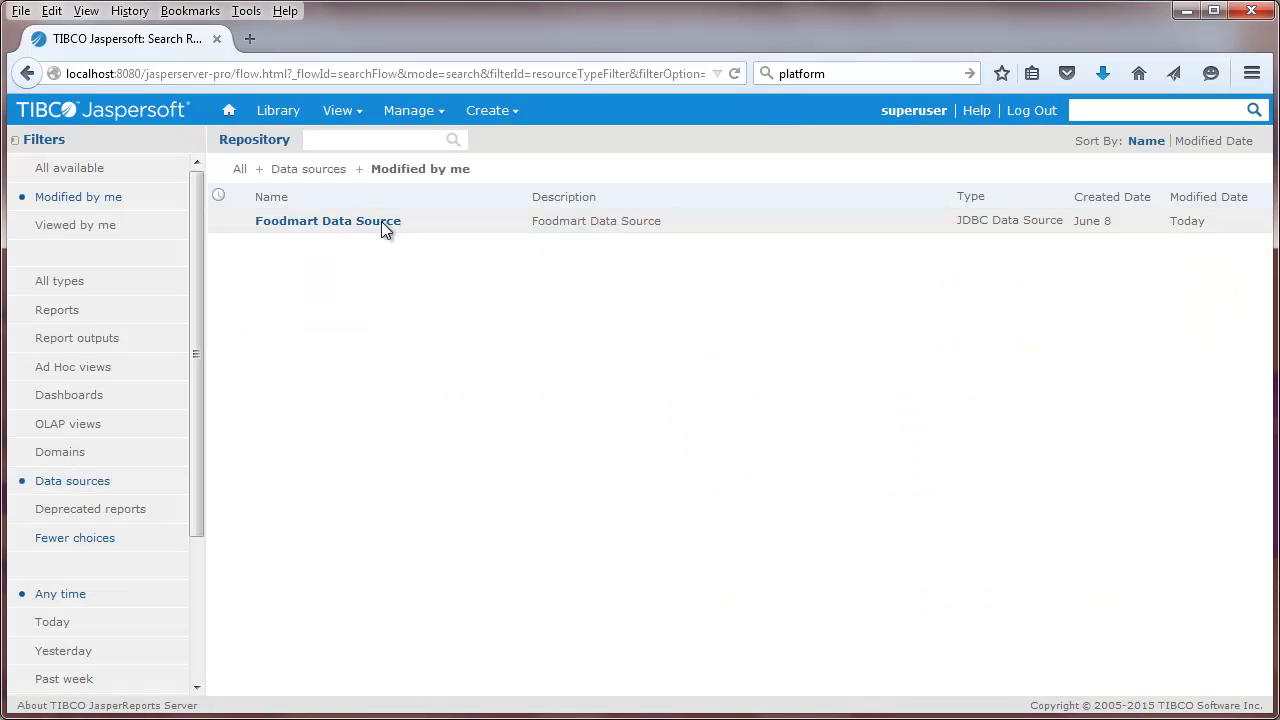
click(381, 221)
right_click(381, 221)
click(405, 241)
scroll(500, 285, down, 3)
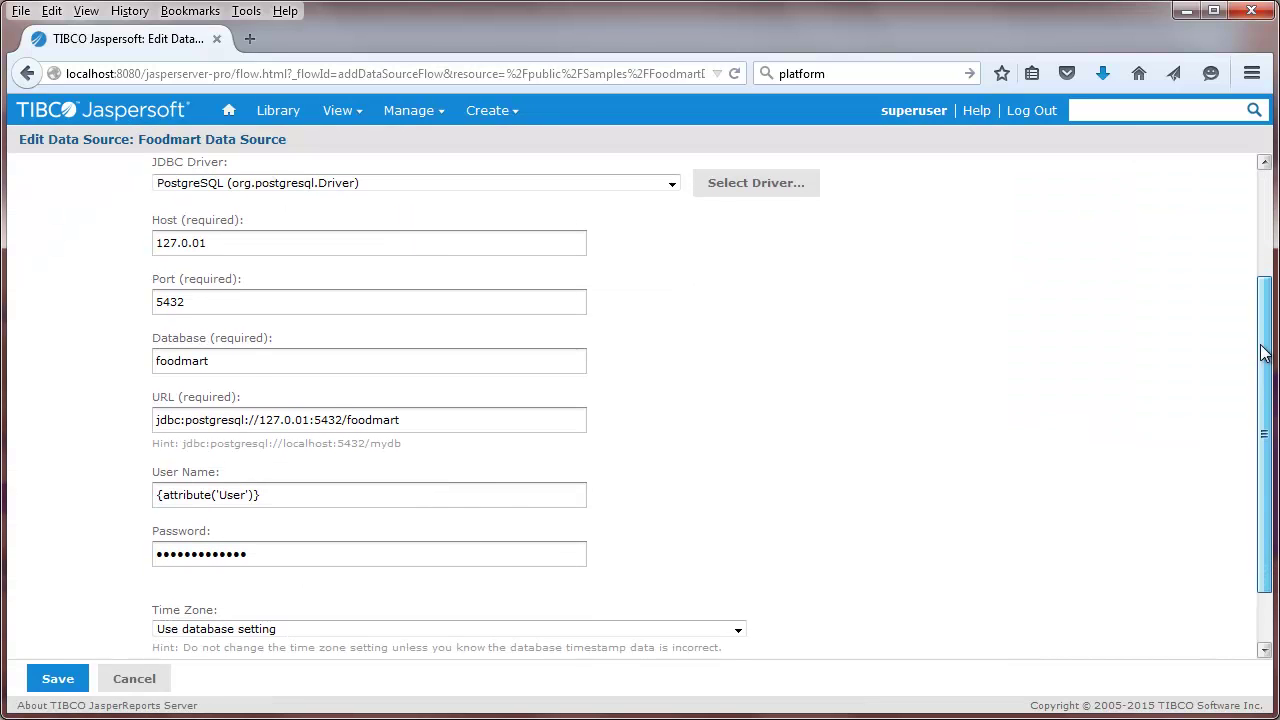
drag(262, 495, 145, 486)
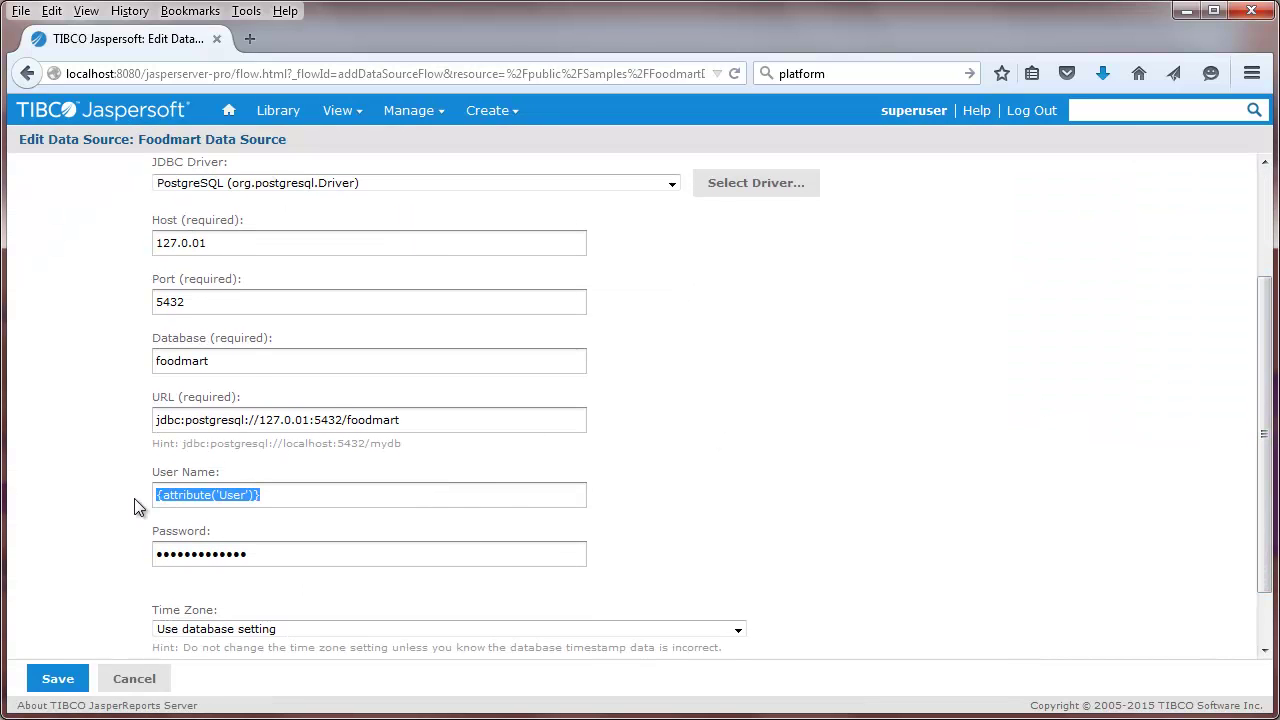
- Examine the masked password entry in the Foodmart Data Source's database login settings
drag(244, 554, 90, 557)
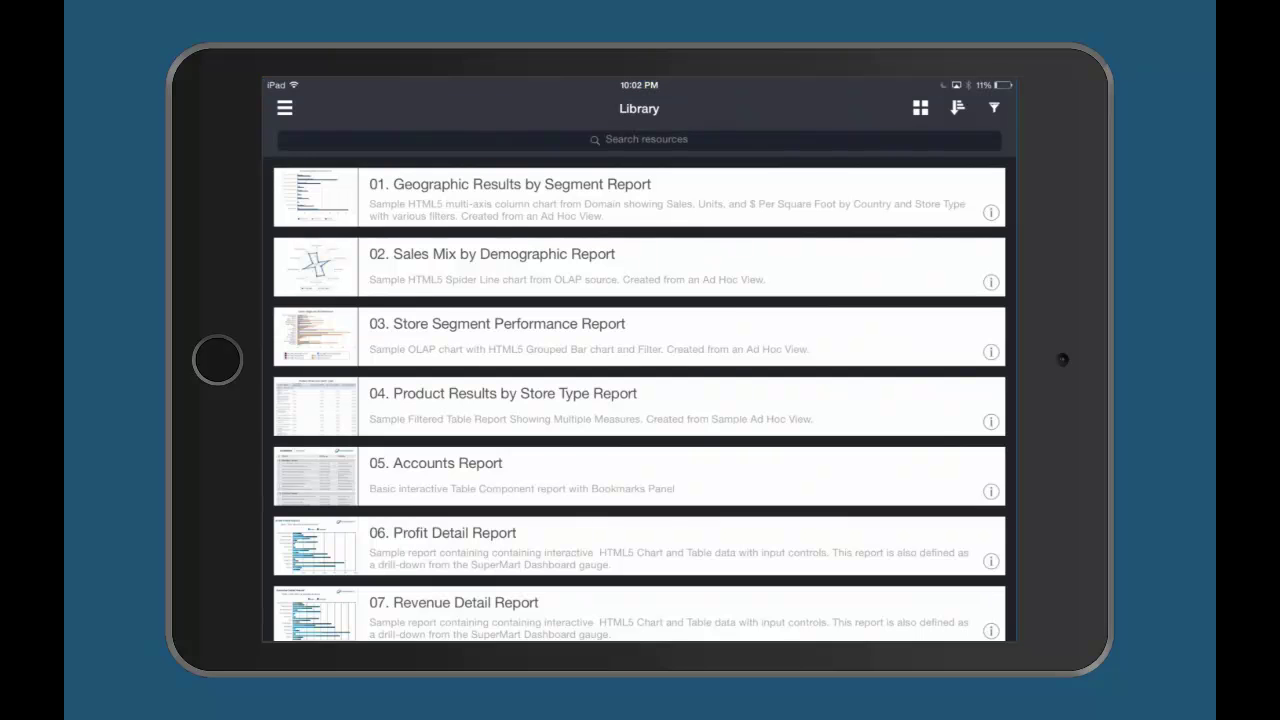
- Switch to the Jaspersoft mobile app, browse the library, and view the Revenue Detail Report's chart and table through page 2
click(639, 266)
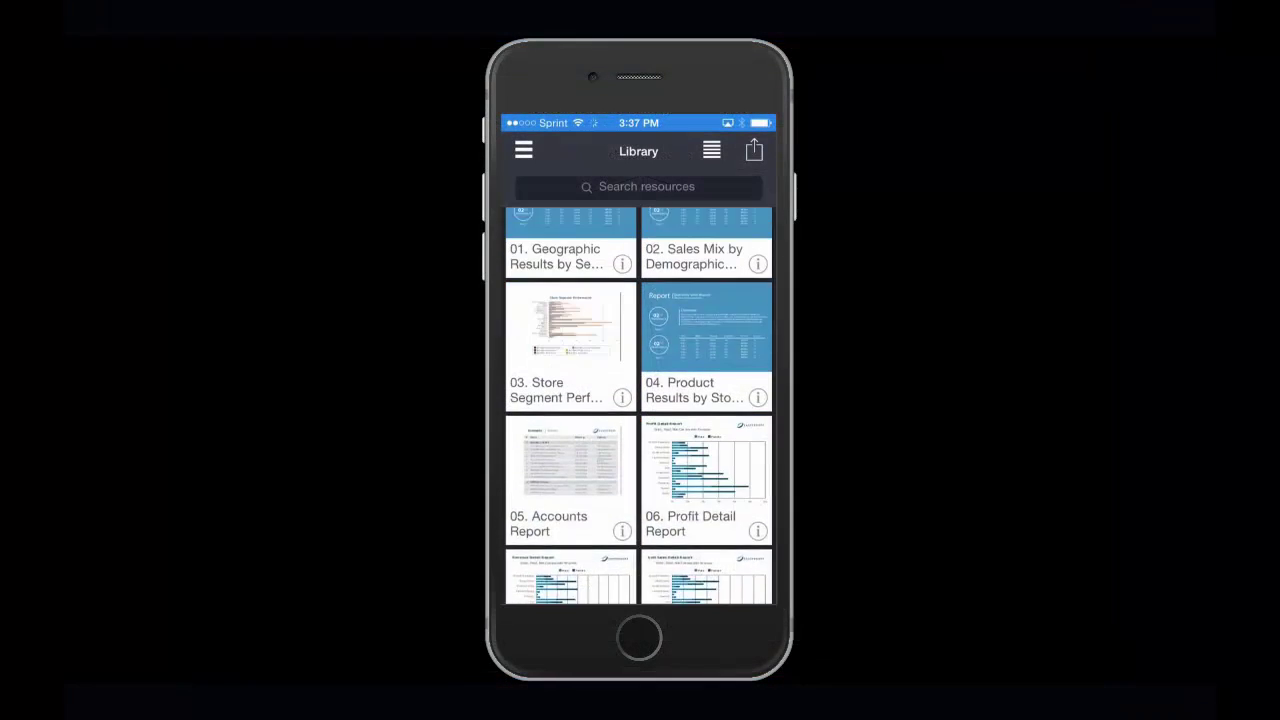
scroll(638, 405, up, 1)
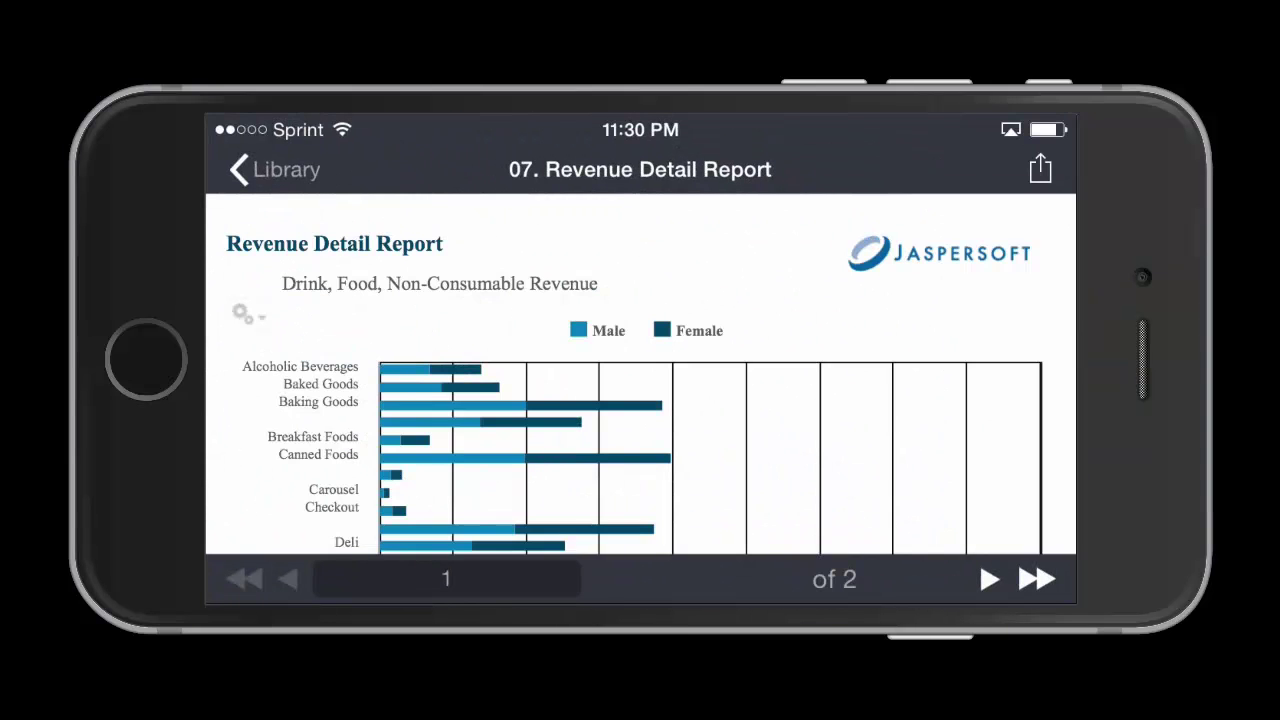
scroll(640, 373, down, 10)
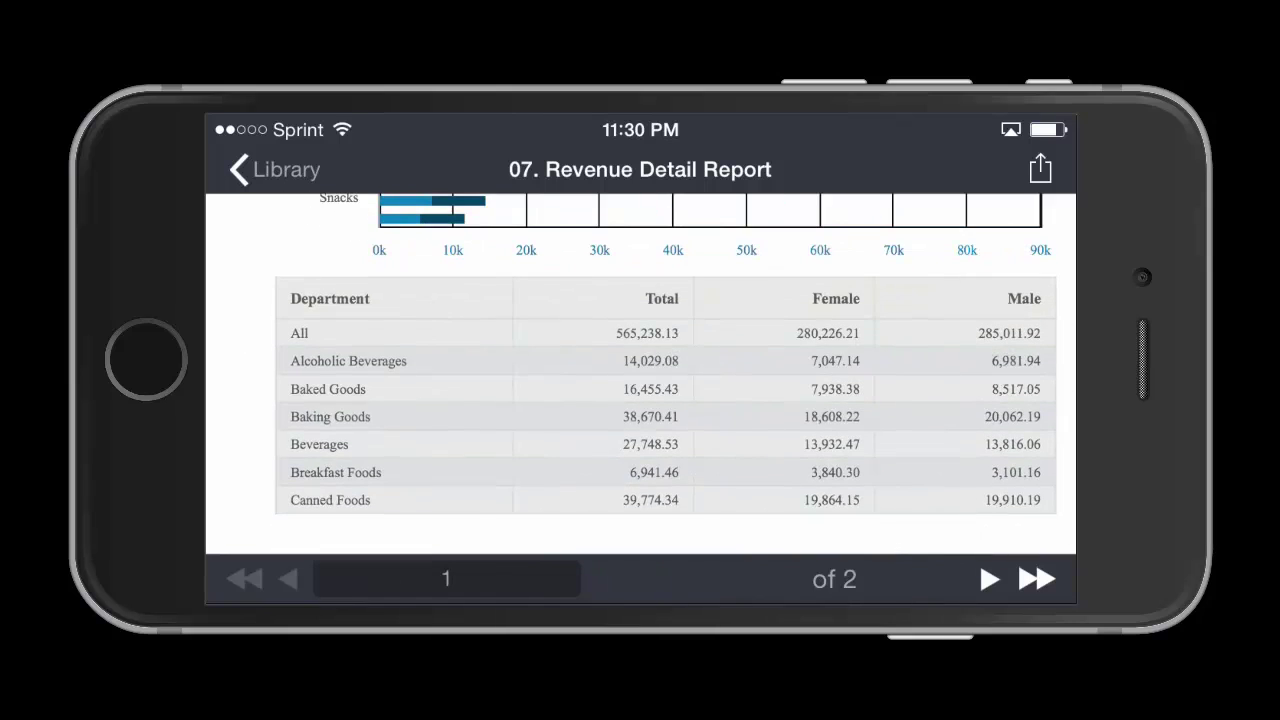
click(989, 579)
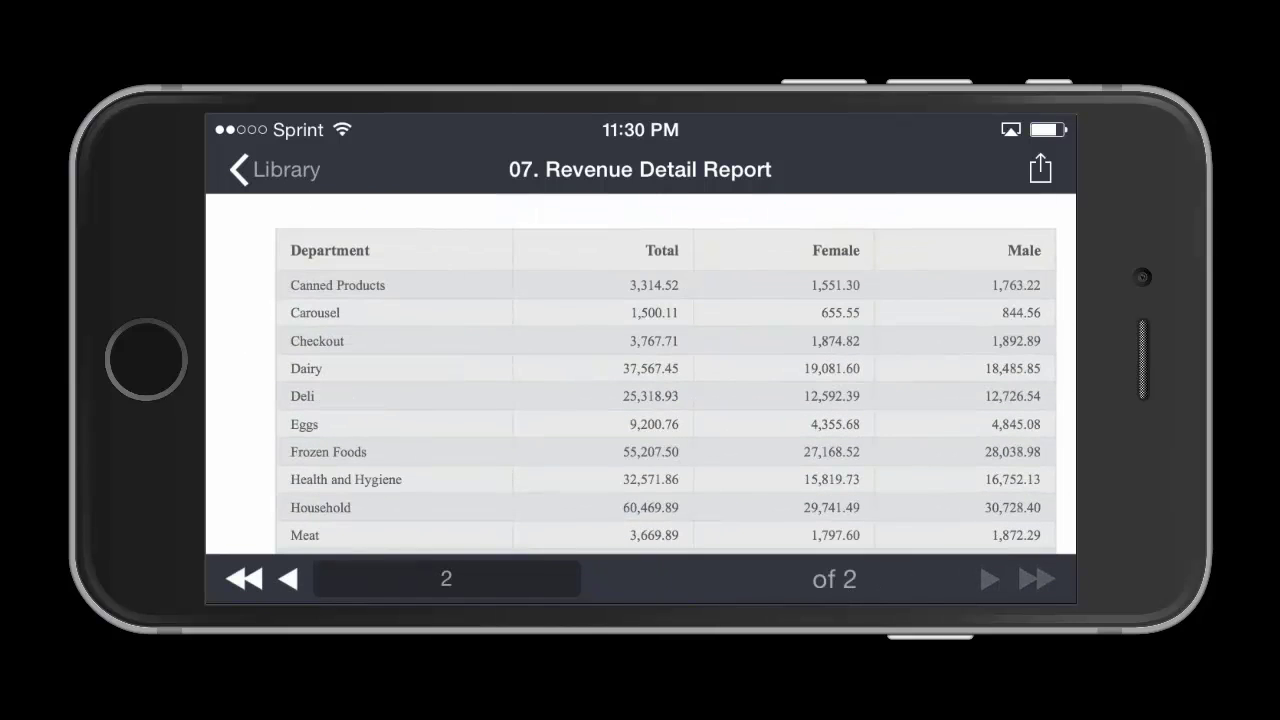
- Drill from the Top Fives Report into the Customer Detail Report and filter the Promotion Name column with the value "Walle"
click(603, 250)
click(587, 218)
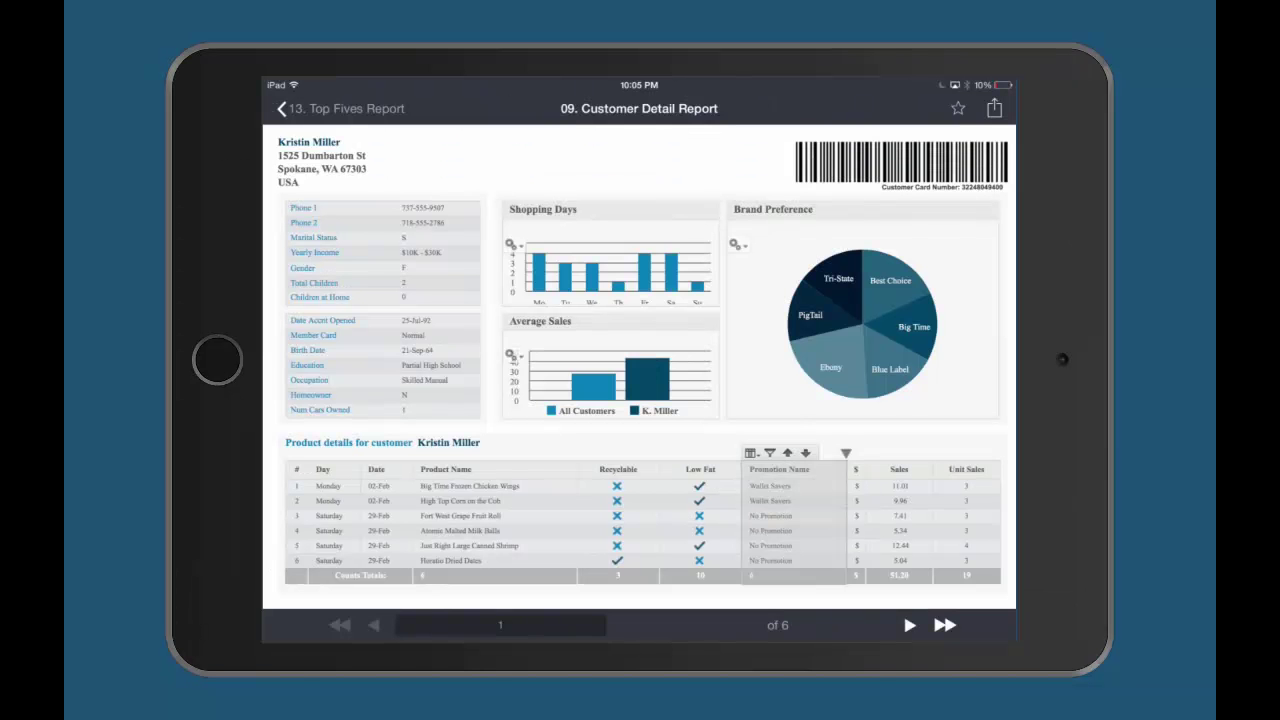
click(770, 453)
click(462, 356)
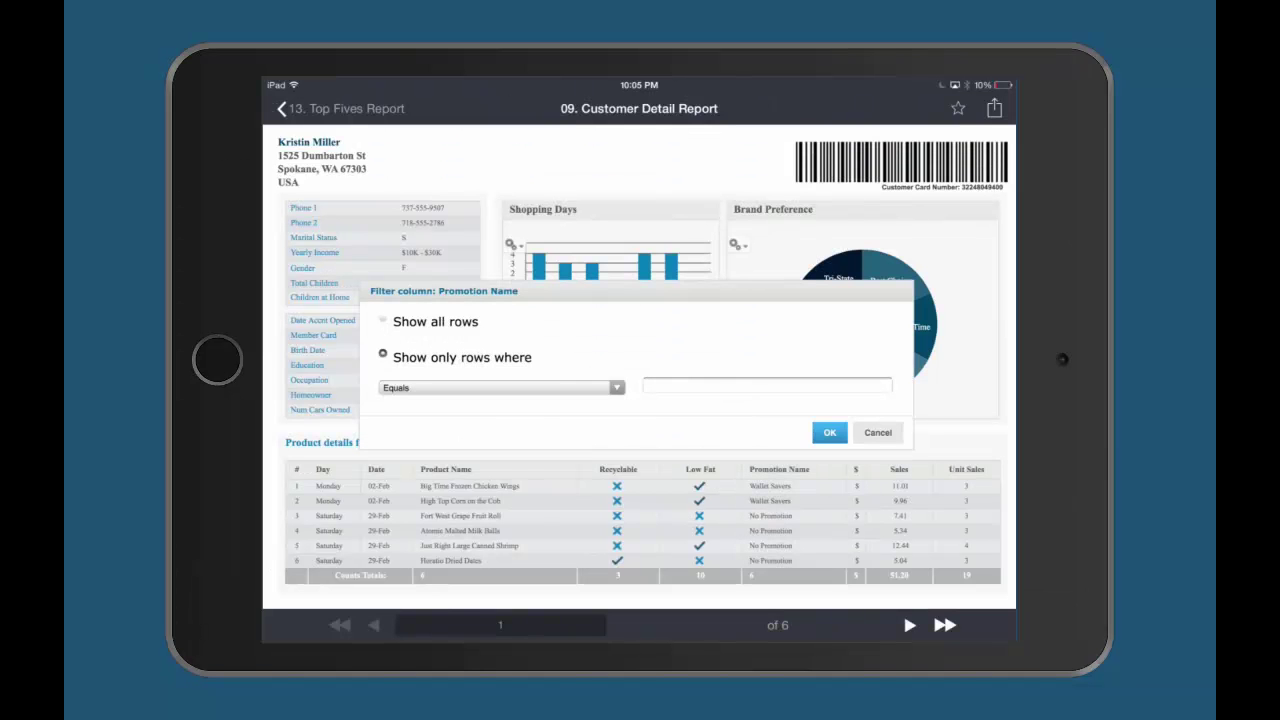
click(501, 387)
click(420, 192)
click(766, 386)
text(Walle)
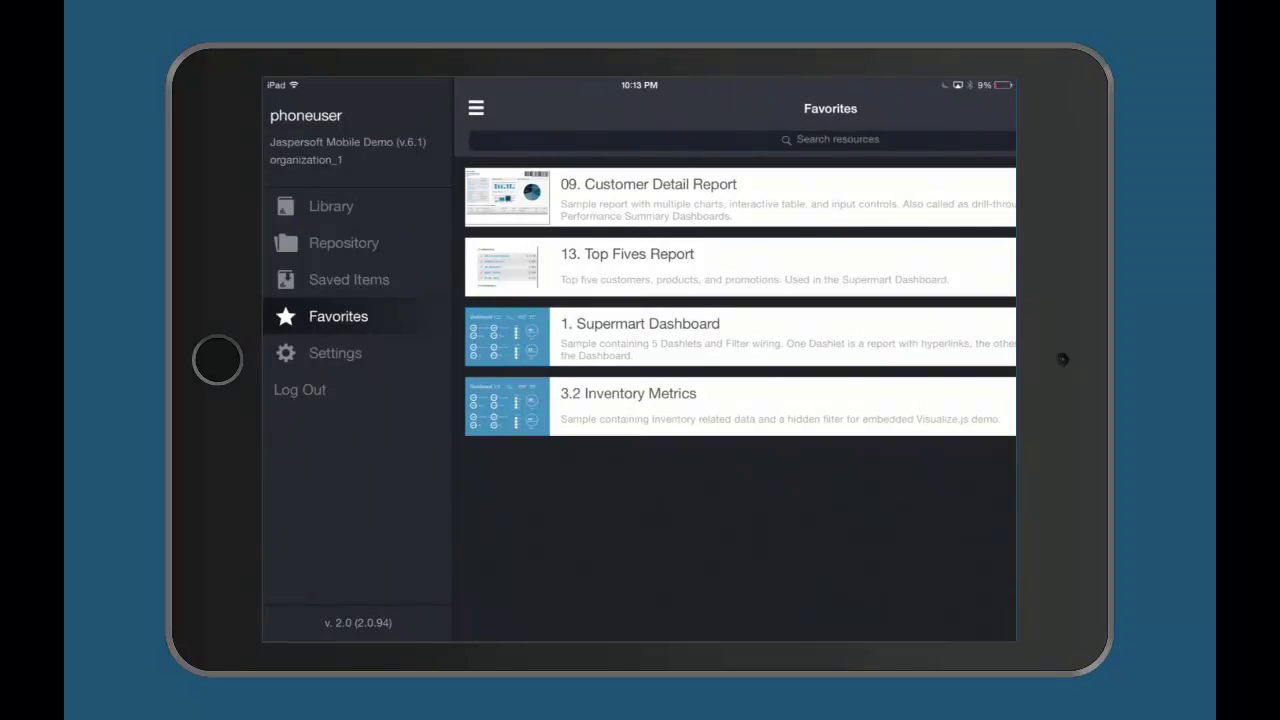
- Show all resource types in Favorites and sort the resources by date
click(343, 243)
click(640, 266)
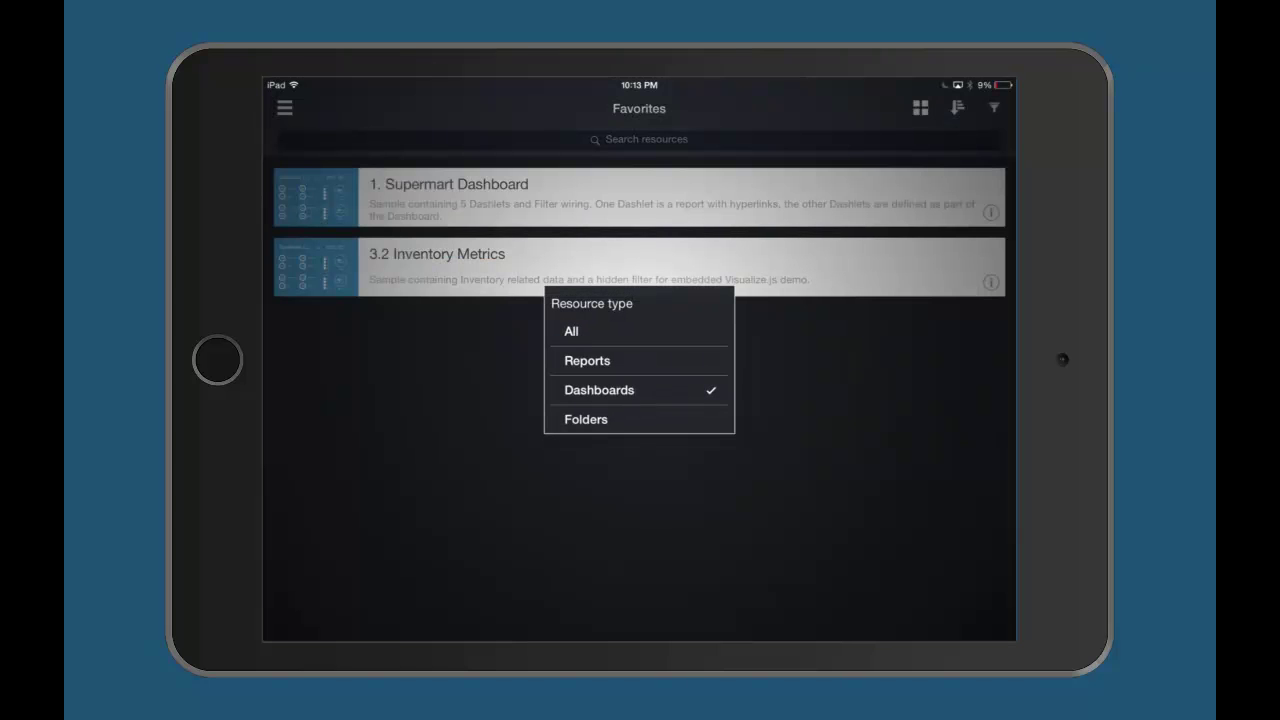
click(639, 331)
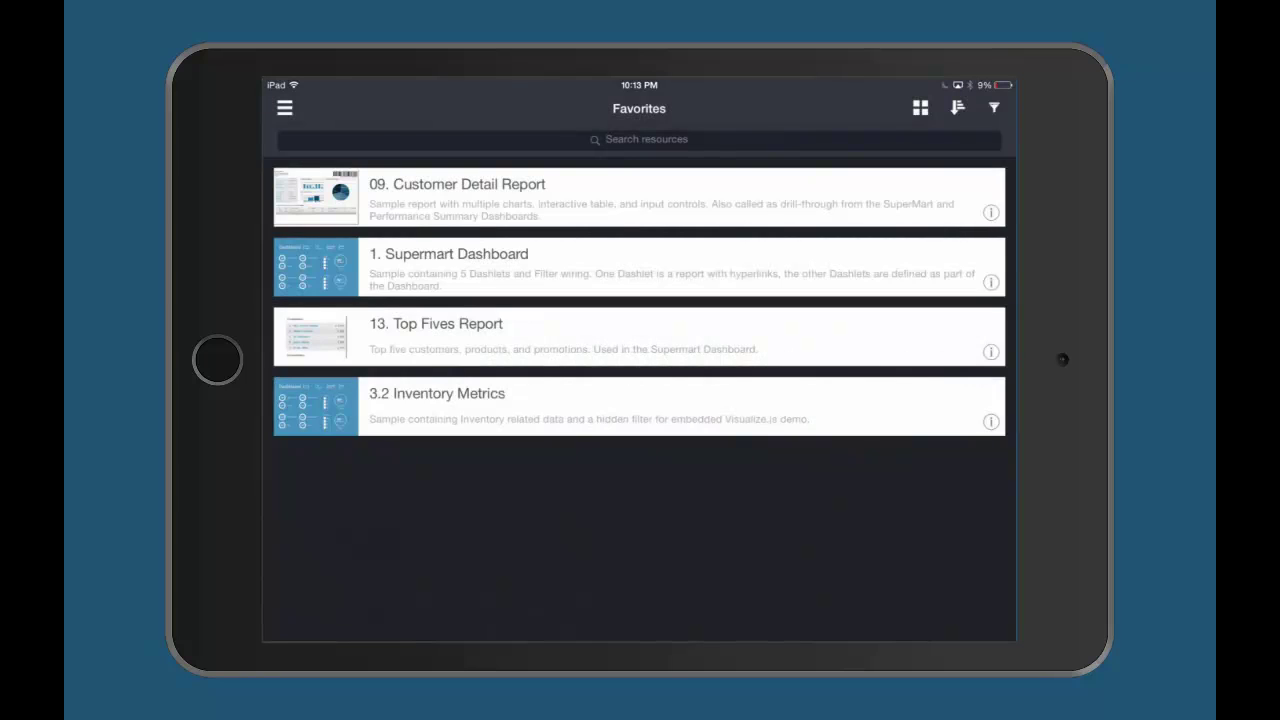
click(957, 108)
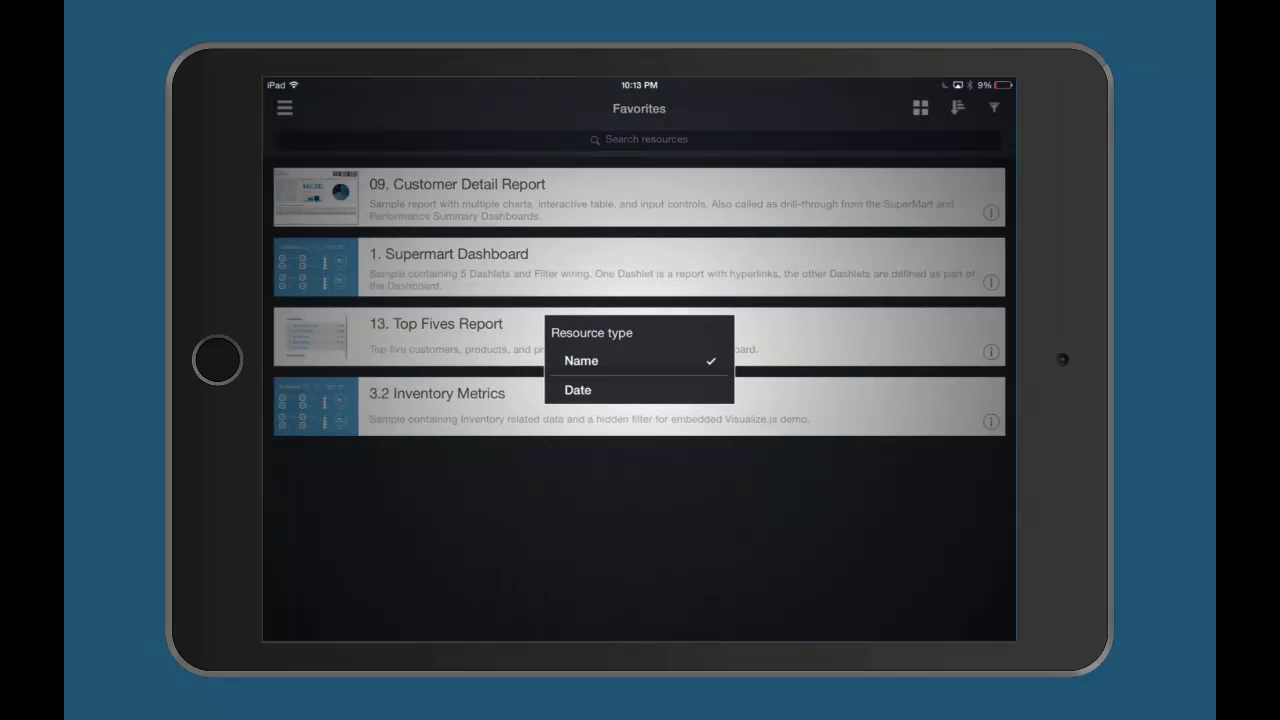
click(578, 390)
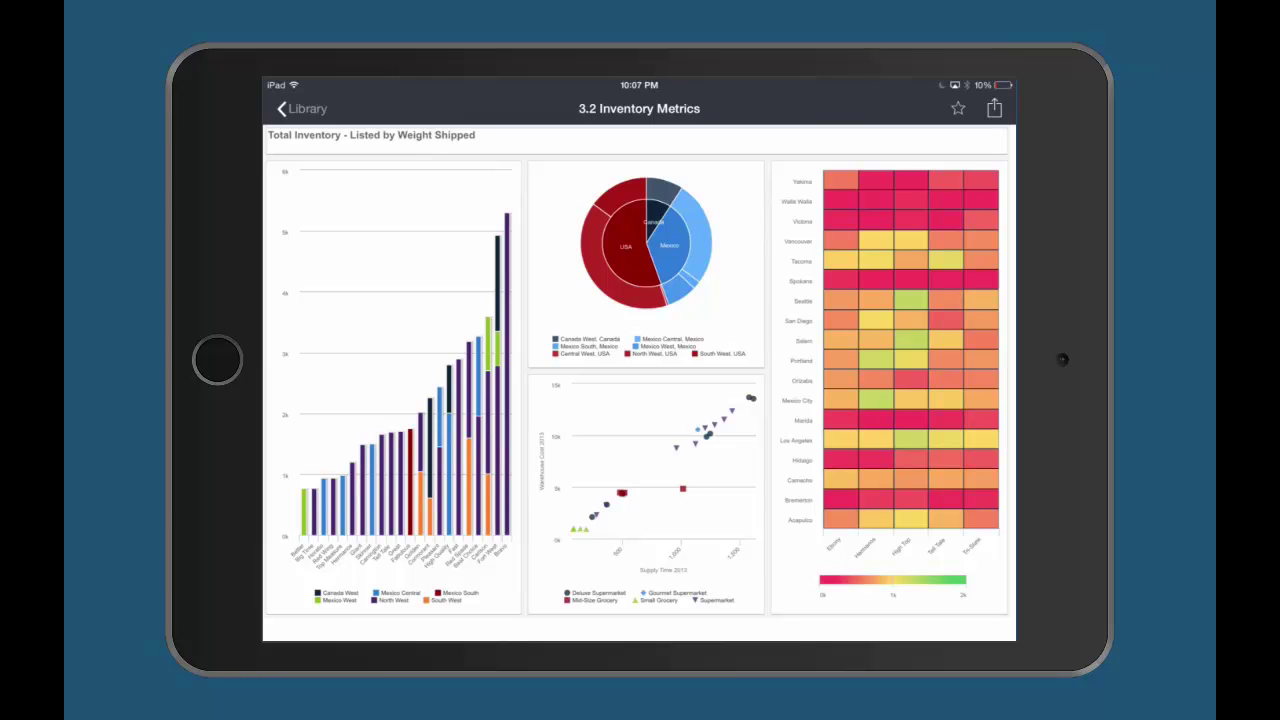
- Enlarge the Inventory Metrics heat map, inspect the Portland/Tell Tale, Mexico City/High Top and Spokane/Hermanos cells, and return to the dashboard or library
click(889, 349)
click(814, 349)
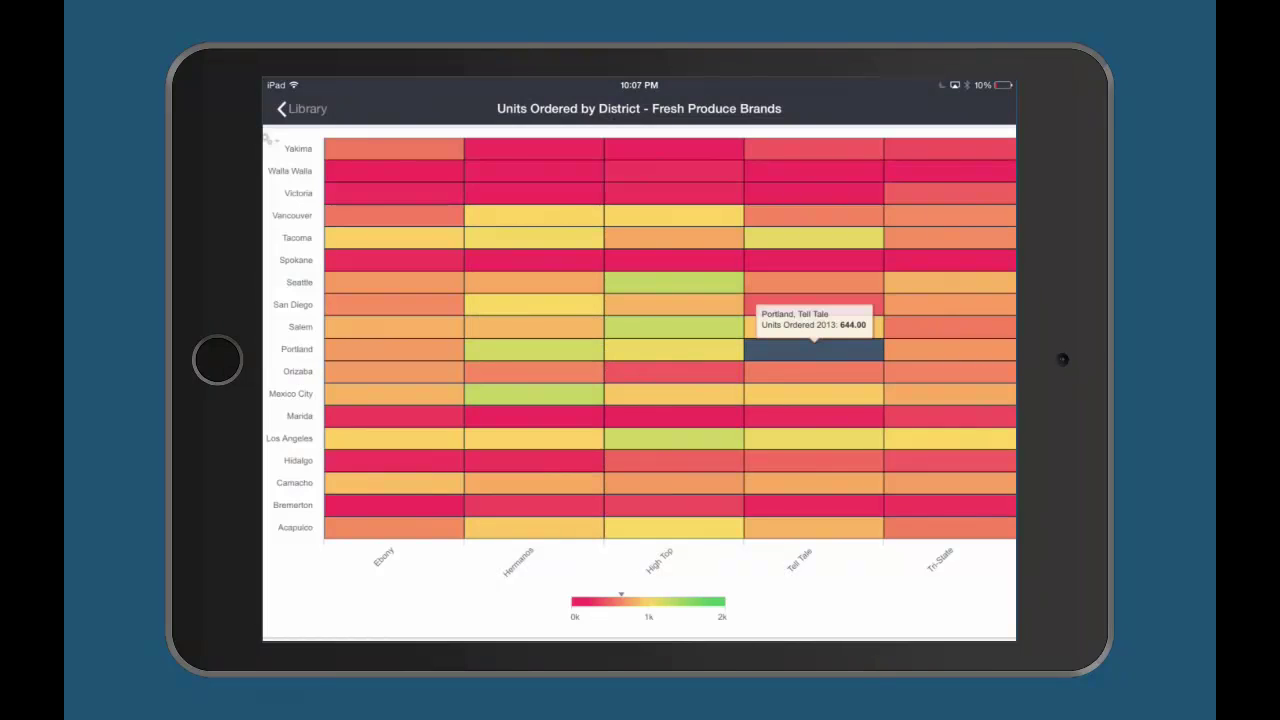
click(674, 394)
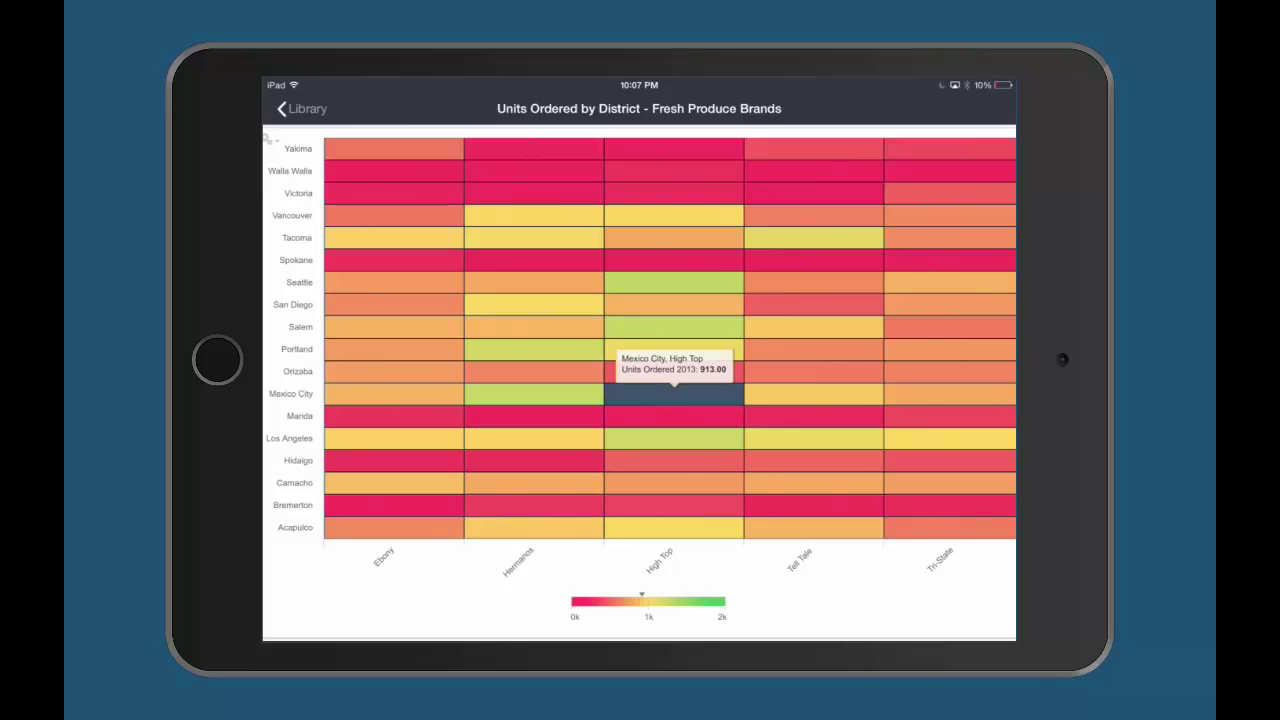
click(534, 260)
click(300, 108)
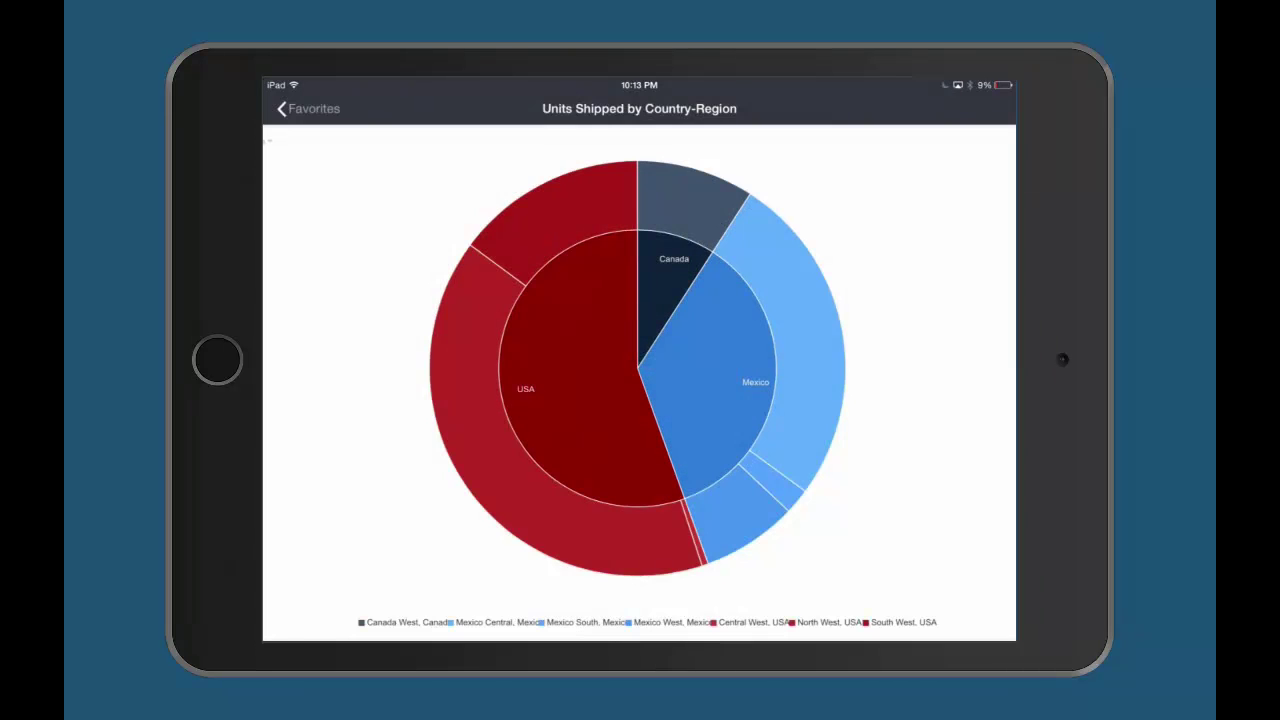
- Inspect the Mexico, Mexico Central, Canada West and South West USA segments of the Units Shipped by Country-Region chart
click(690, 360)
click(810, 380)
click(690, 200)
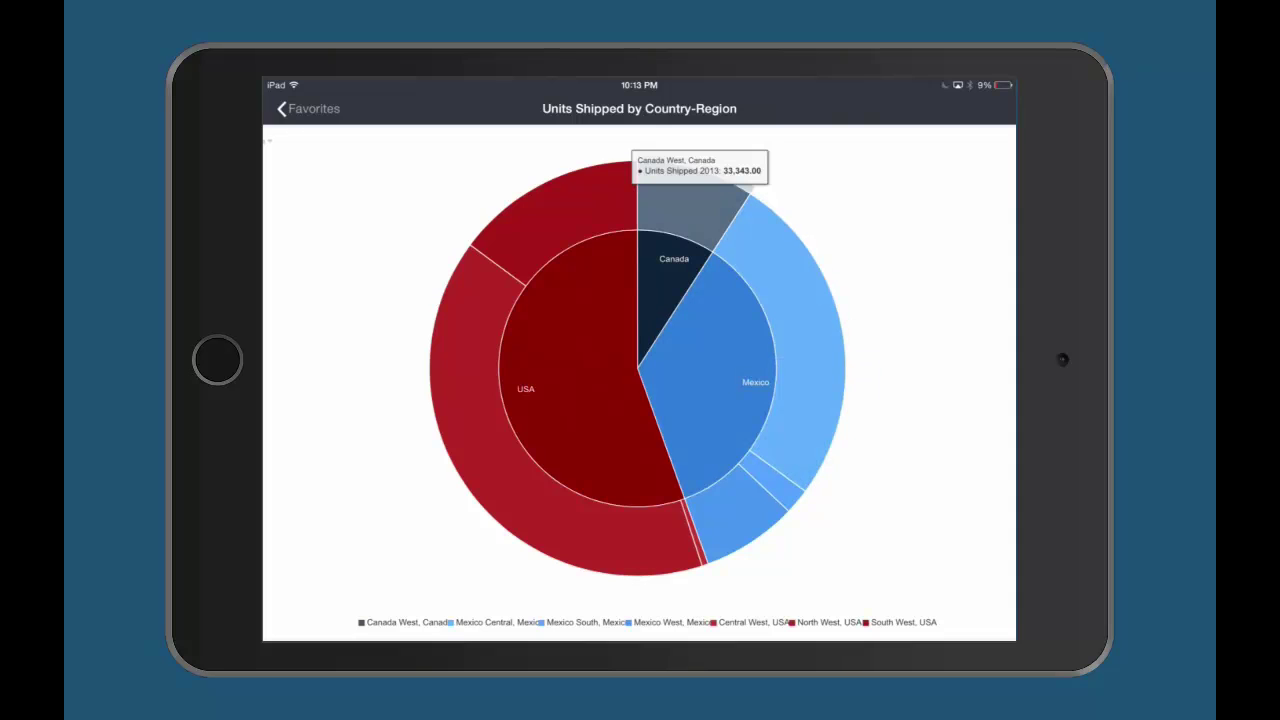
click(560, 210)
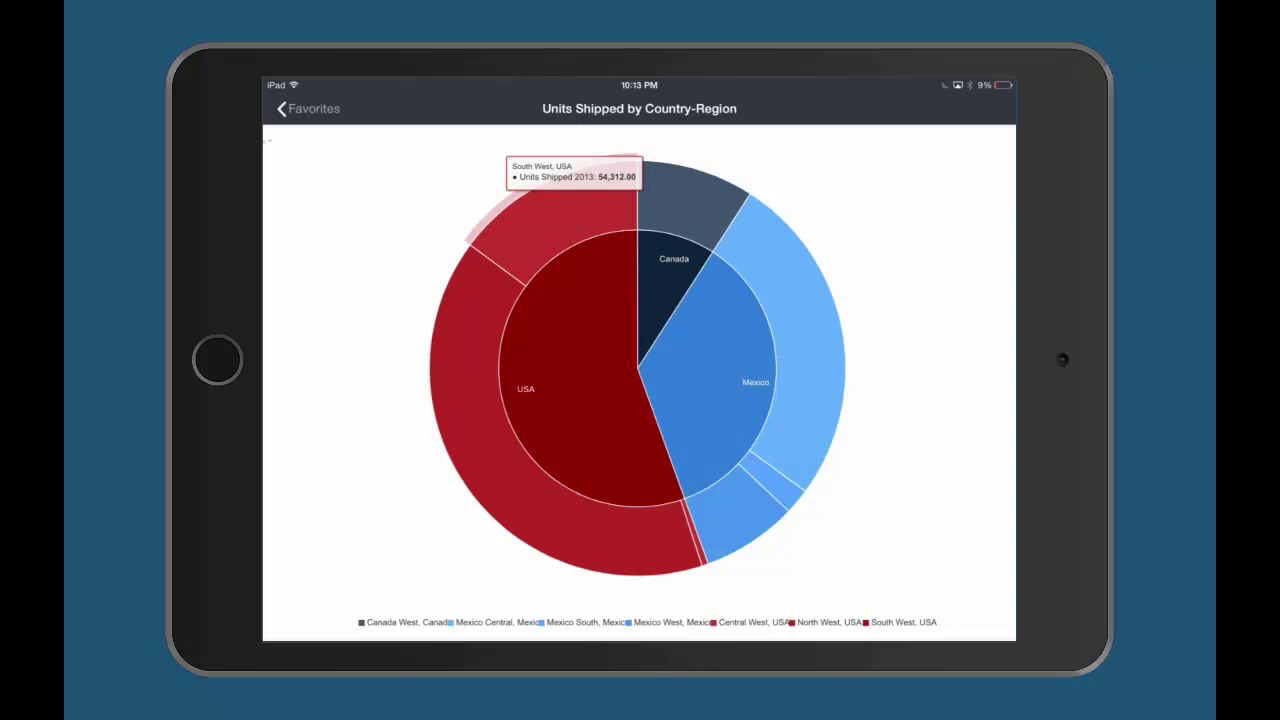